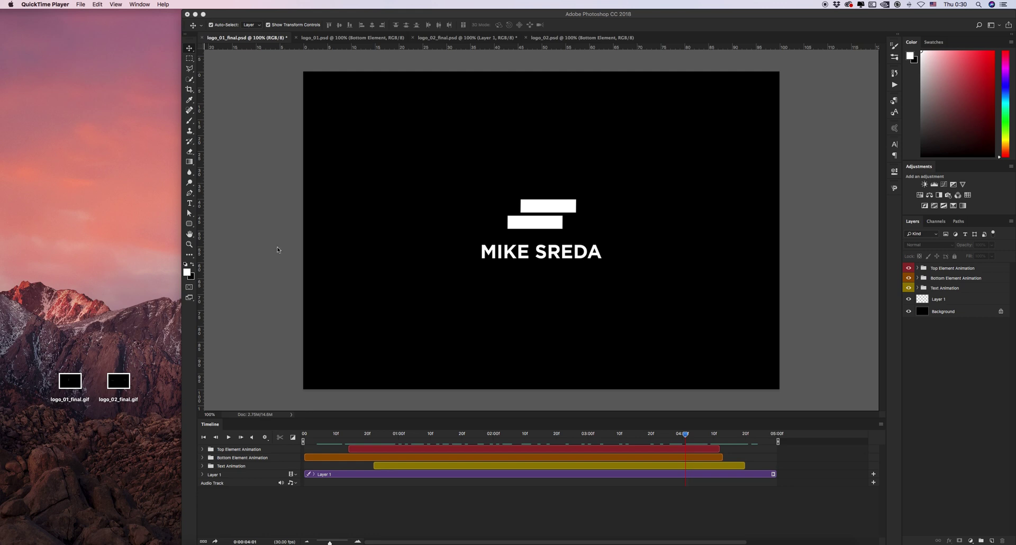
Preview the logo_01_final.gif animation from the desktop and close the preview.
{"action": "left_click", "coordinate": [81, 355]}
{"action": "left_click", "coordinate": [78, 383]}
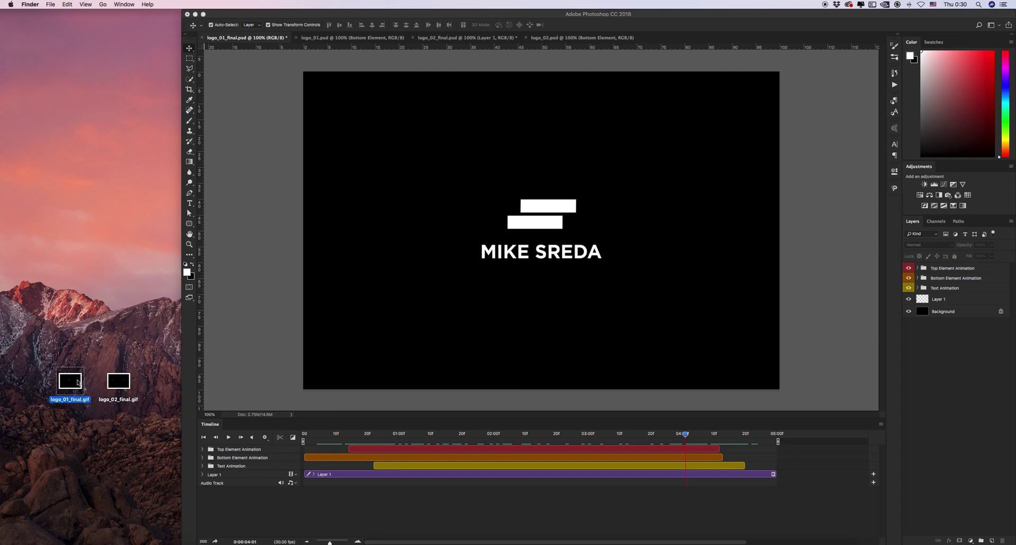
{"action": "left_click", "coordinate": [107, 352]}
{"action": "left_click", "coordinate": [77, 383]}
{"action": "key", "text": "space"}
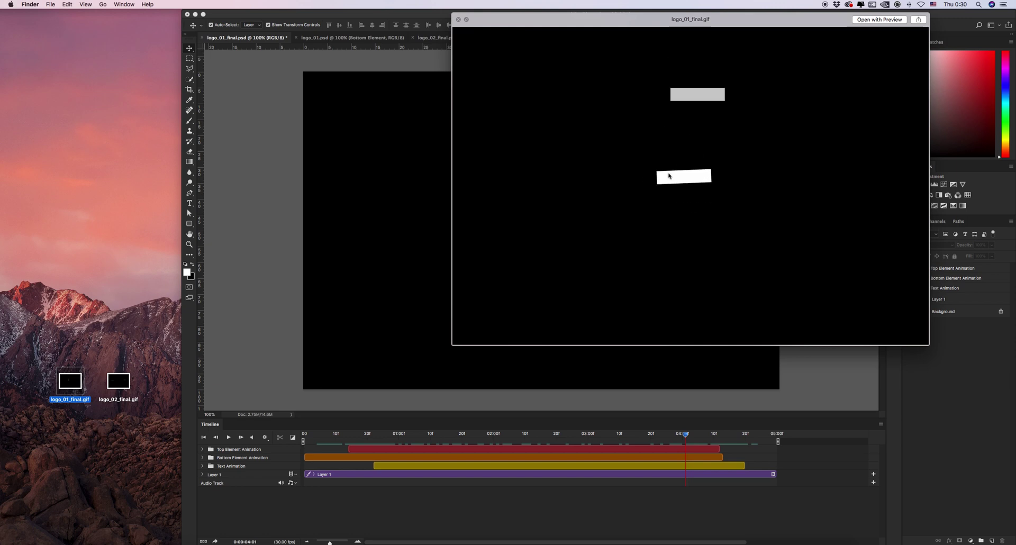
{"action": "key", "text": "space"}
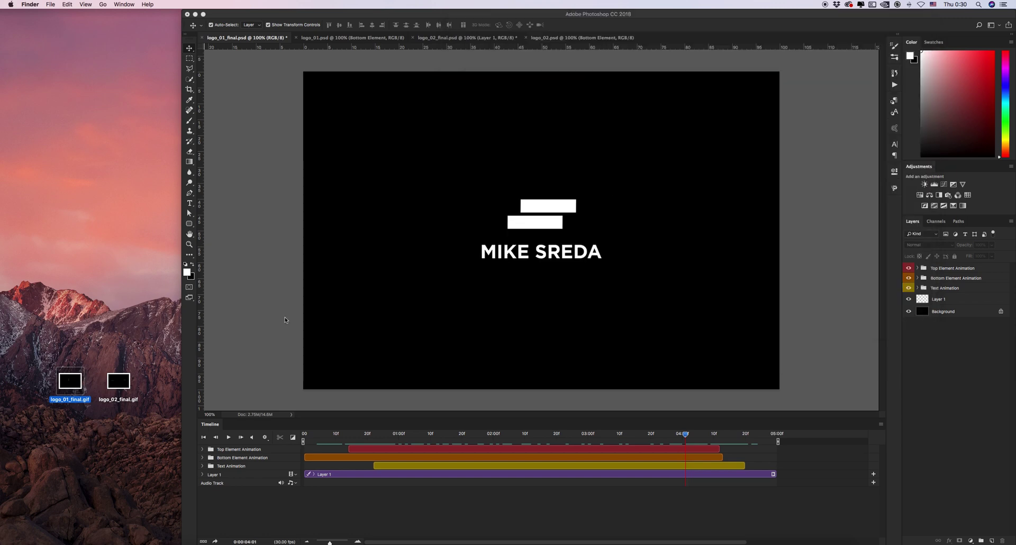
Preview the logo_02_final.gif animation from the desktop and close the preview.
{"action": "left_click", "coordinate": [126, 383]}
{"action": "key", "text": "space"}
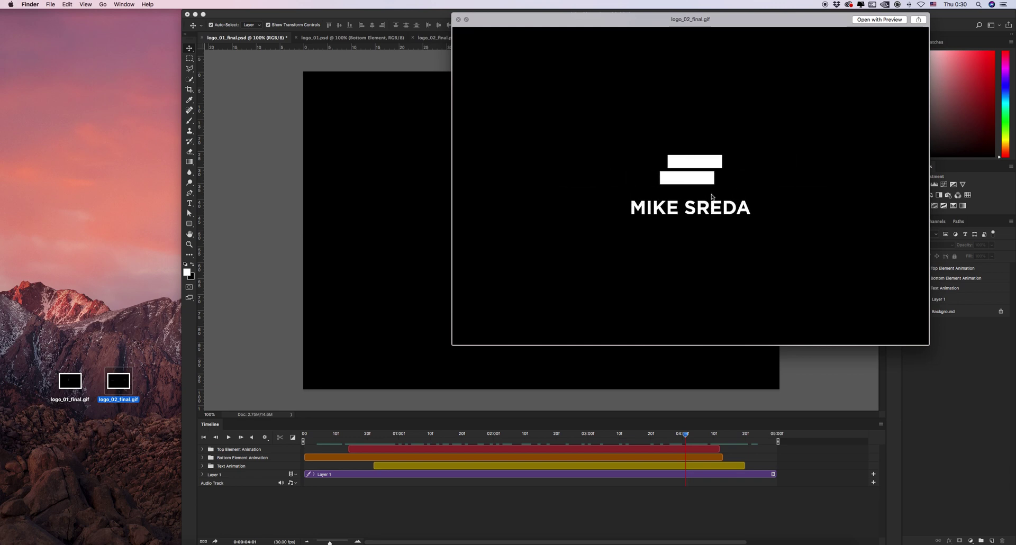
{"action": "key", "text": "space"}
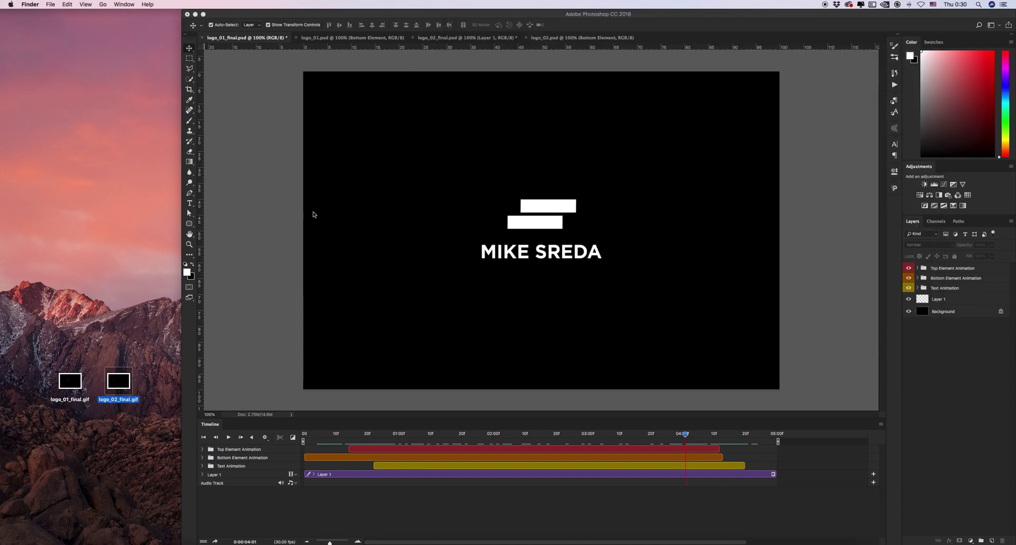
Switch to Photoshop and scrub through the timeline animations of logo_01_final.psd and logo_02_final.psd.
{"action": "left_click", "coordinate": [280, 217]}
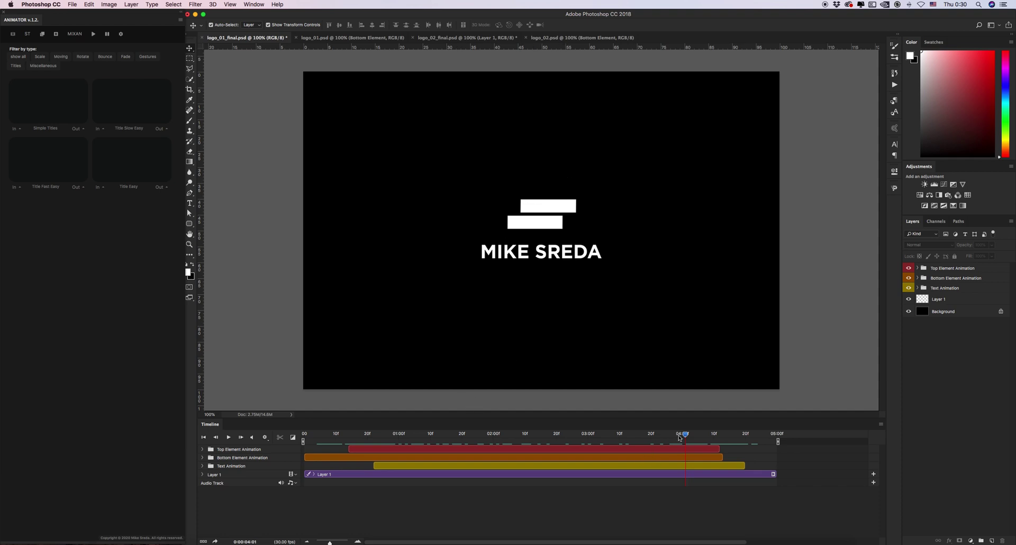
{"action": "left_click_drag", "start_coordinate": [680, 438], "coordinate": [740, 435]}
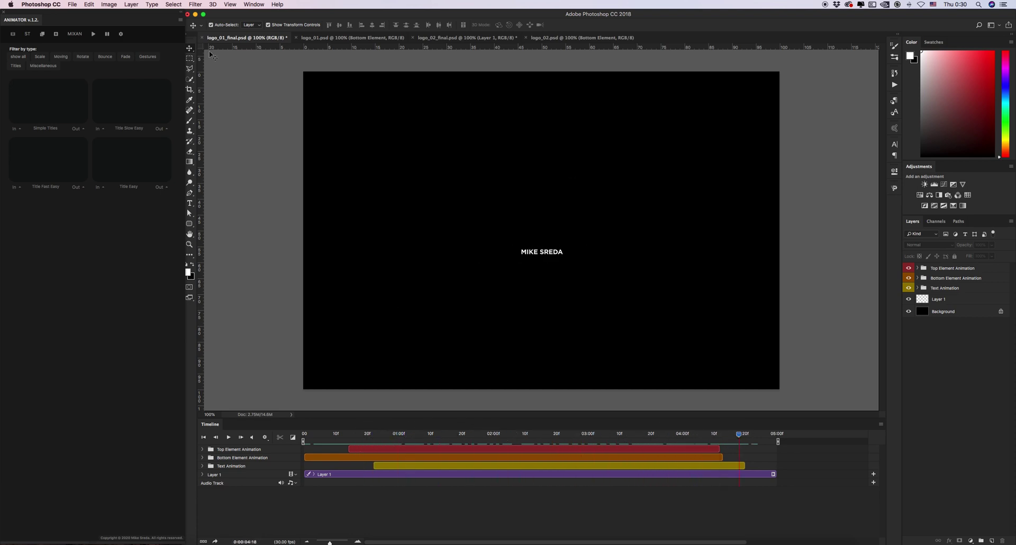
{"action": "left_click", "coordinate": [479, 38]}
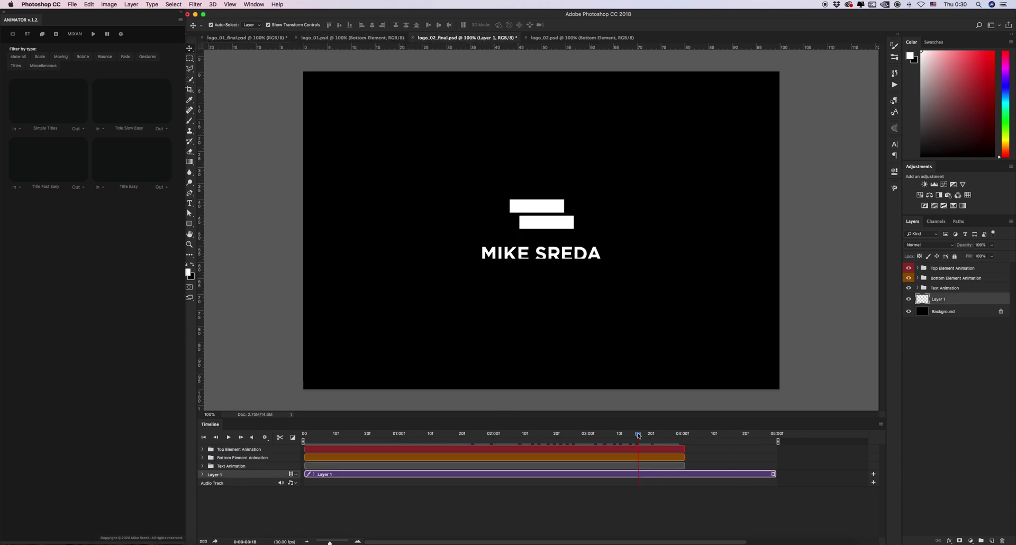
{"action": "left_click_drag", "start_coordinate": [638, 435], "coordinate": [373, 434]}
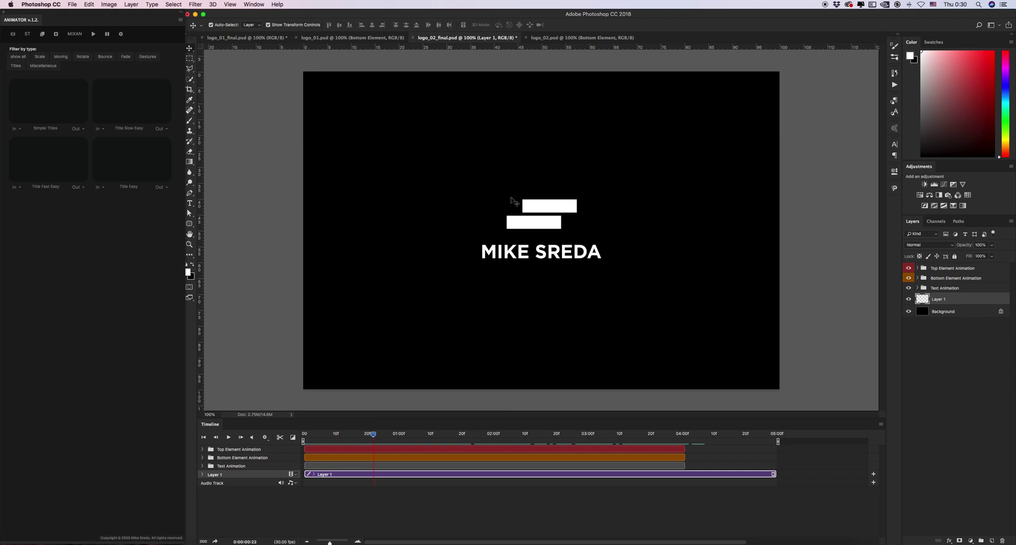
Close logo_02_final.psd and logo_01_final.psd without saving the changes.
{"action": "left_click", "coordinate": [413, 38]}
{"action": "left_click", "coordinate": [482, 176]}
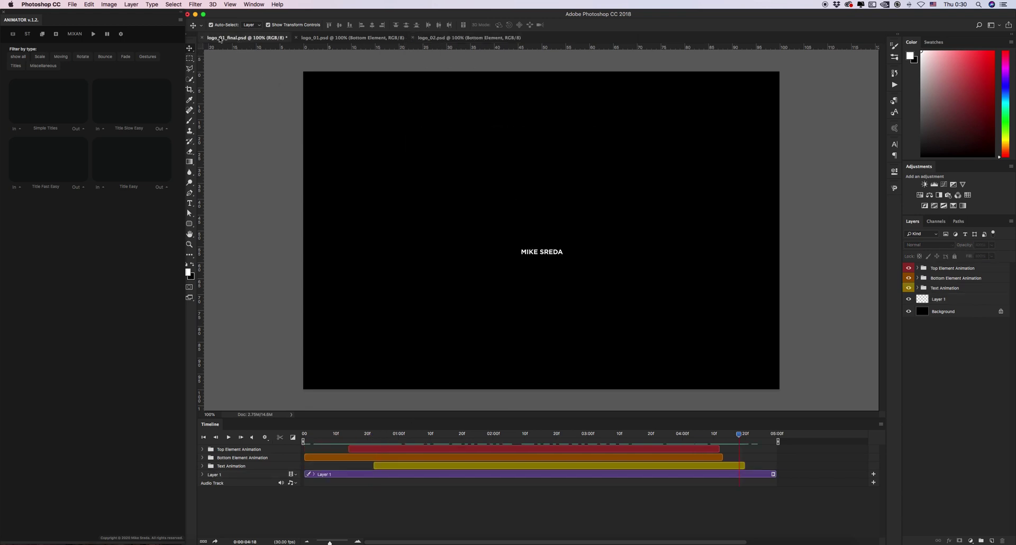
{"action": "left_click", "coordinate": [202, 38]}
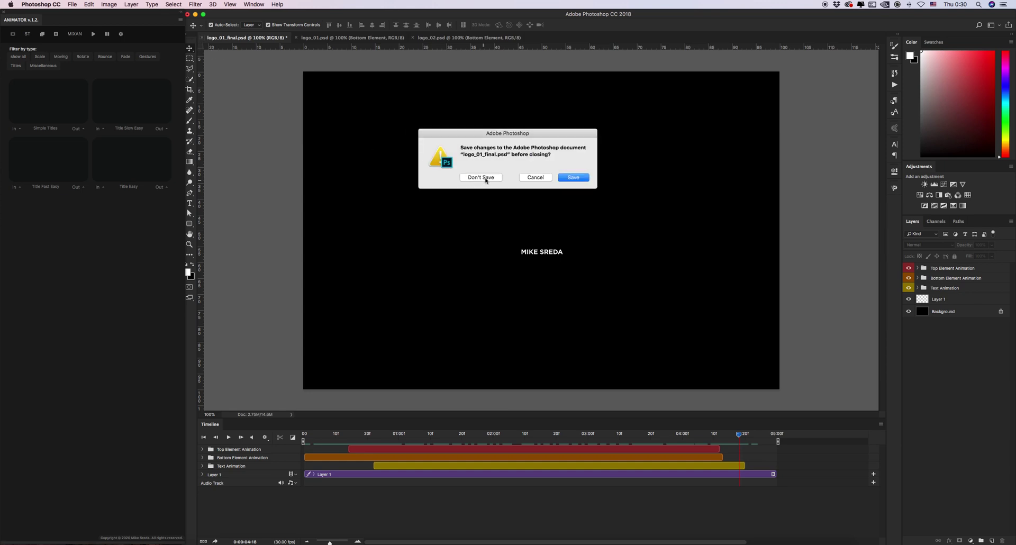
{"action": "left_click", "coordinate": [486, 179]}
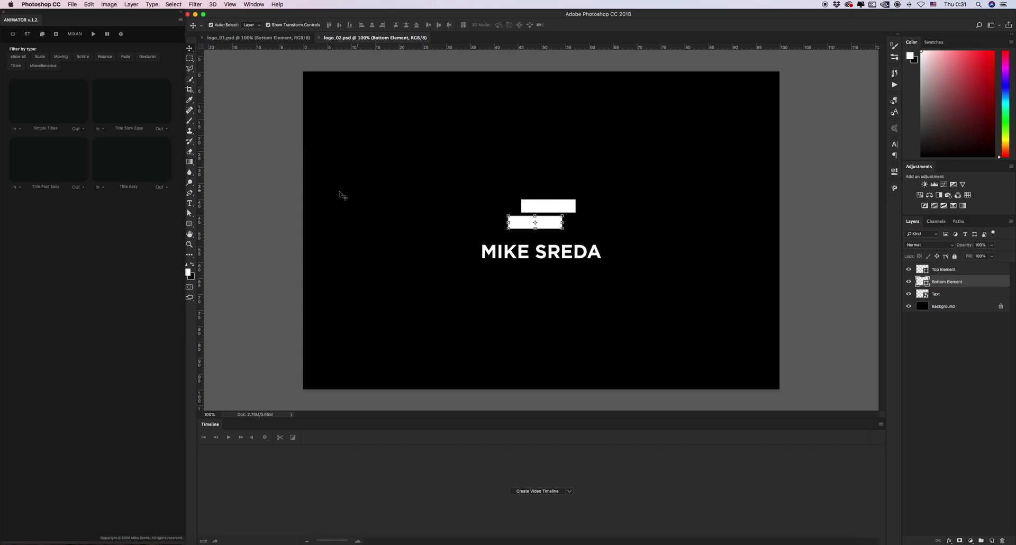
Switch to logo_01.psd and examine what the Text, Bottom Element and Top Element layers each contain.
{"action": "left_click", "coordinate": [268, 192]}
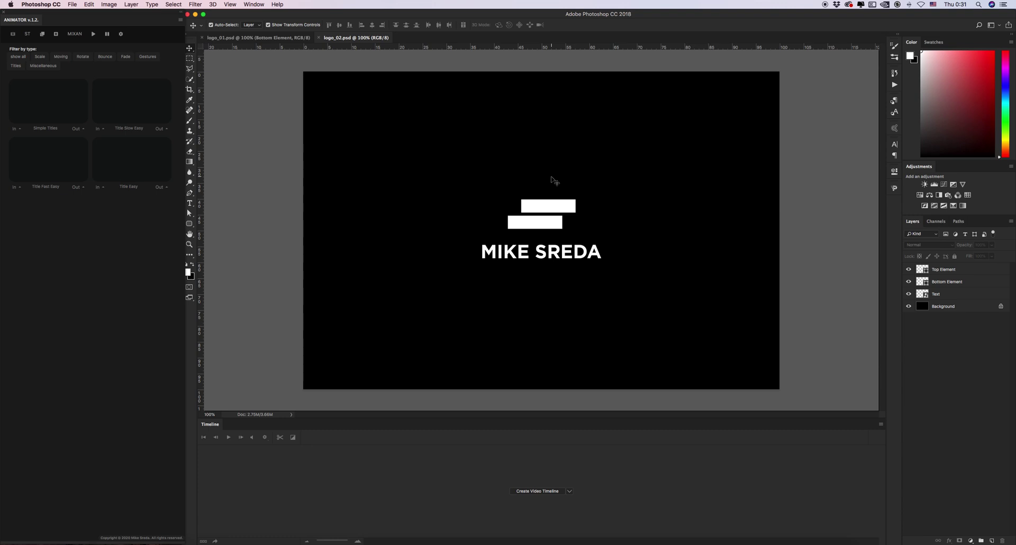
{"action": "left_click", "coordinate": [248, 36]}
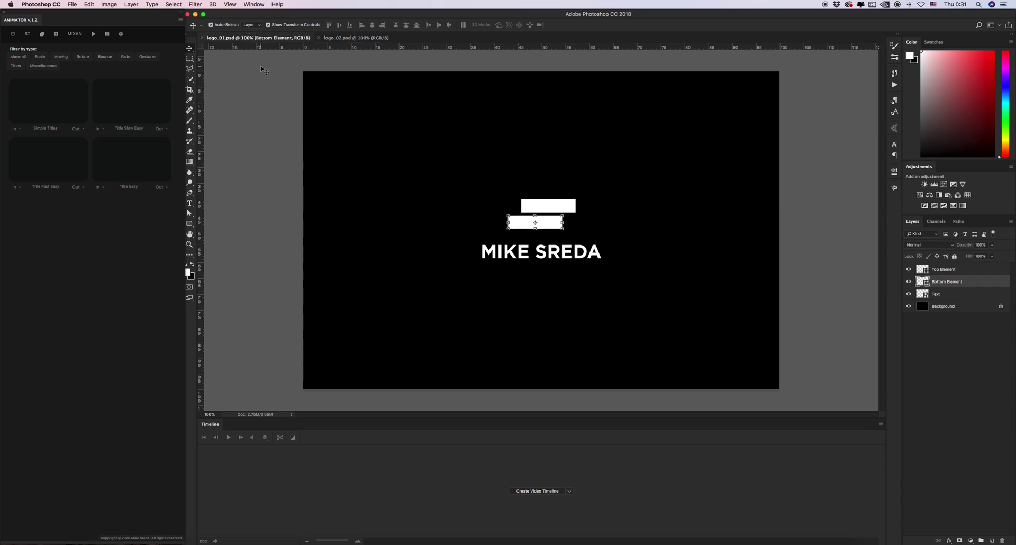
{"action": "left_click", "coordinate": [947, 294]}
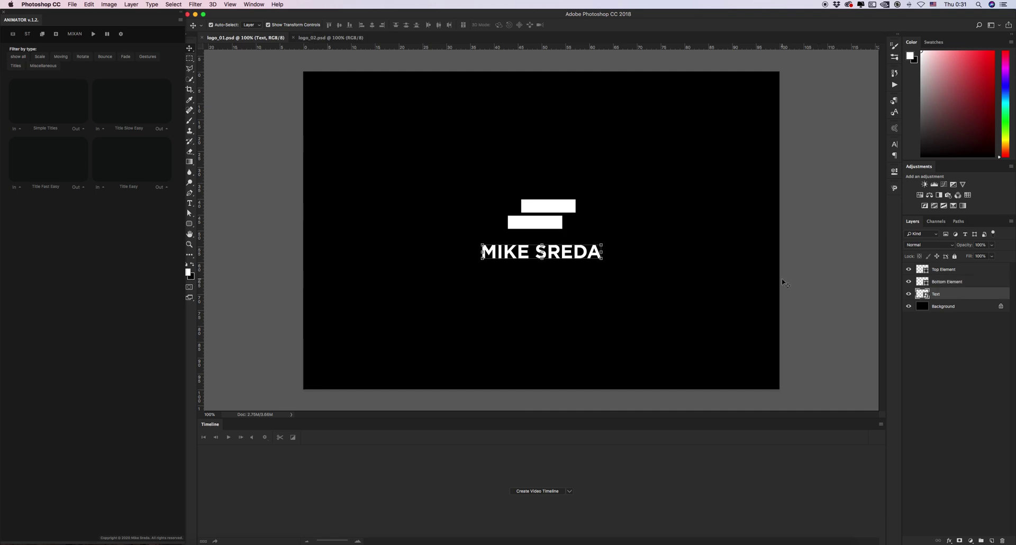
{"action": "left_click", "coordinate": [945, 283]}
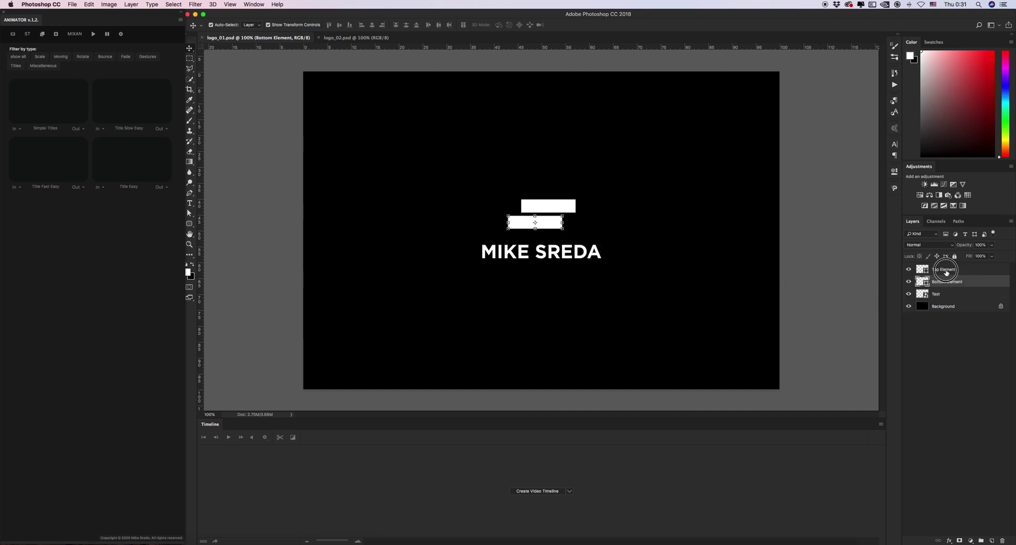
{"action": "left_click", "coordinate": [946, 270]}
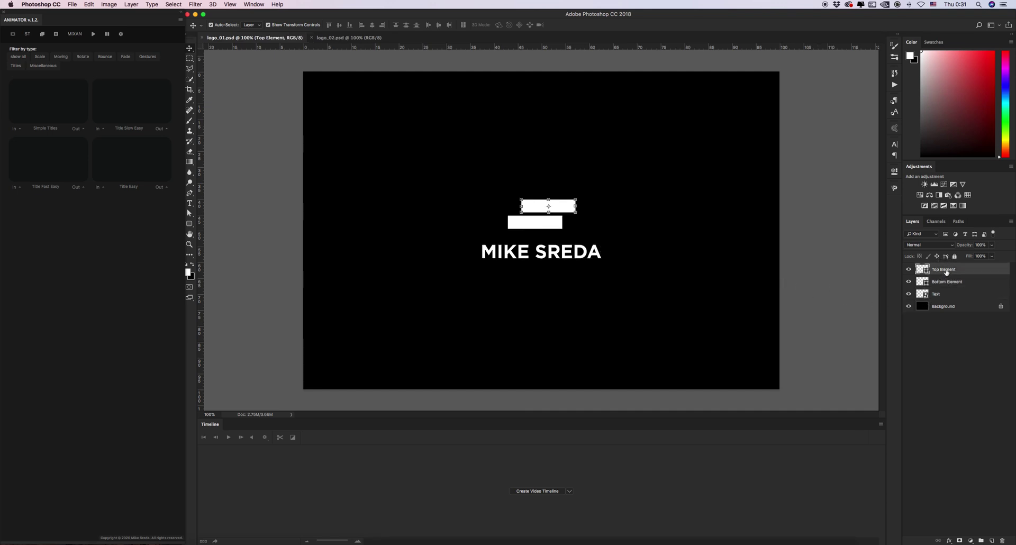
{"action": "left_click", "coordinate": [279, 224]}
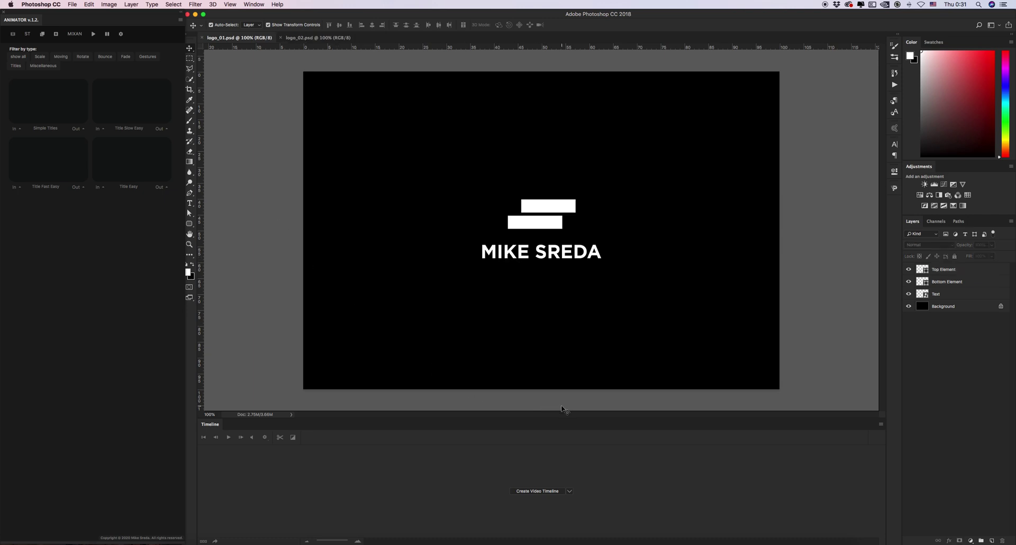
Create a video timeline for logo_01.psd with the Animator plugin and hide the Top Element and Text layers.
{"action": "left_click", "coordinate": [27, 34]}
{"action": "left_click", "coordinate": [13, 35]}
{"action": "left_click", "coordinate": [13, 35]}
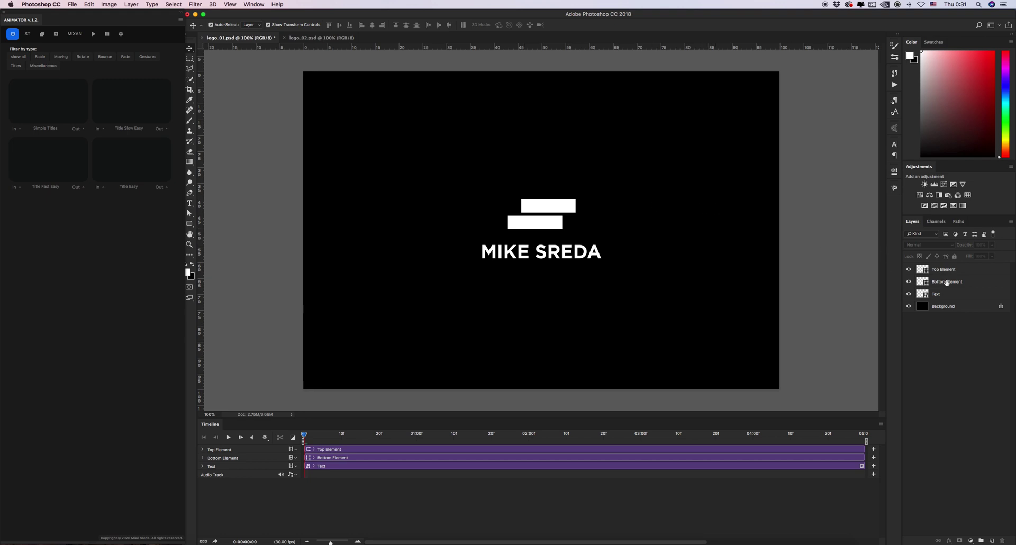
{"action": "left_click", "coordinate": [909, 269]}
{"action": "left_click", "coordinate": [909, 294]}
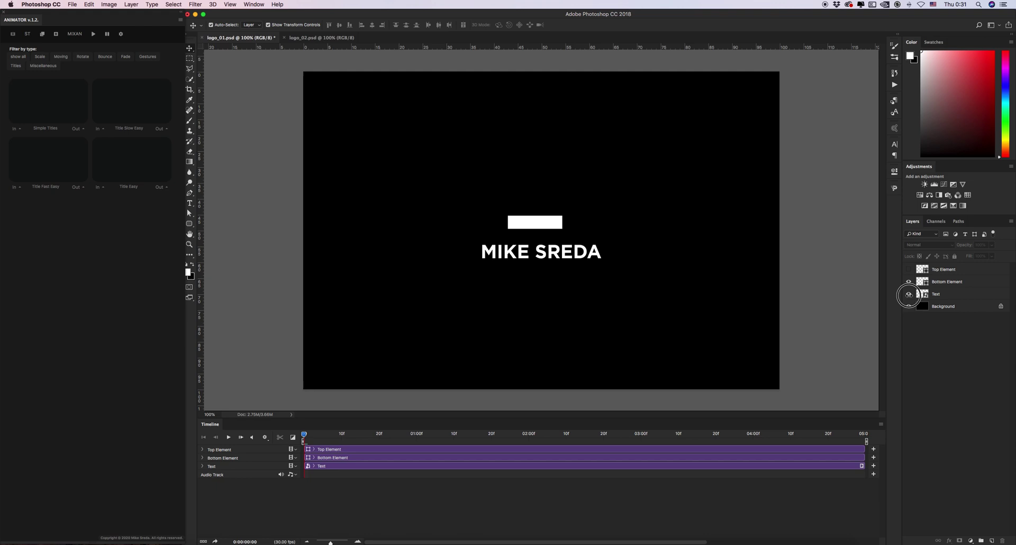
Apply the Falling C3 In animation from Animator's Miscellaneous category to the Bottom Element layer.
{"action": "left_click", "coordinate": [946, 283]}
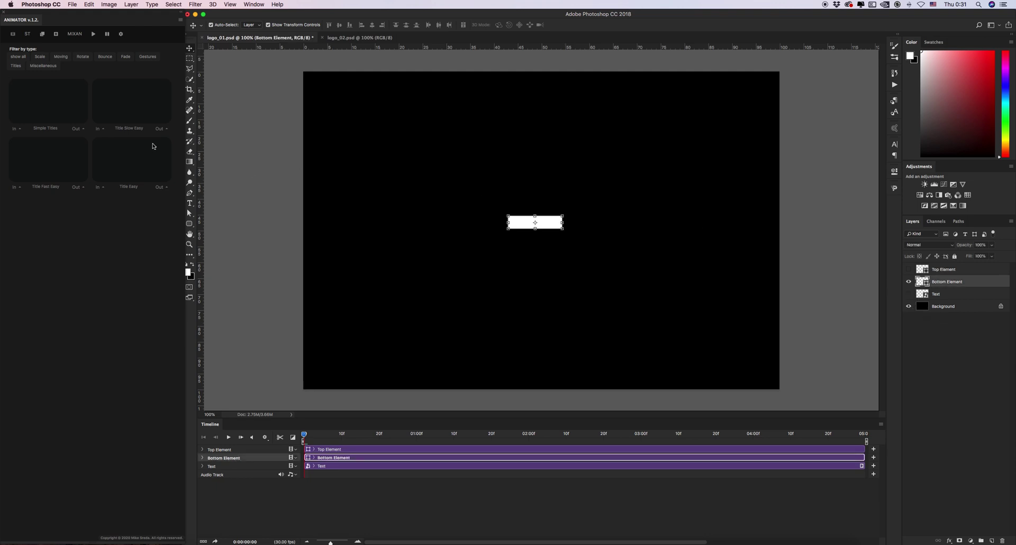
{"action": "left_click", "coordinate": [93, 34]}
{"action": "left_click", "coordinate": [109, 57]}
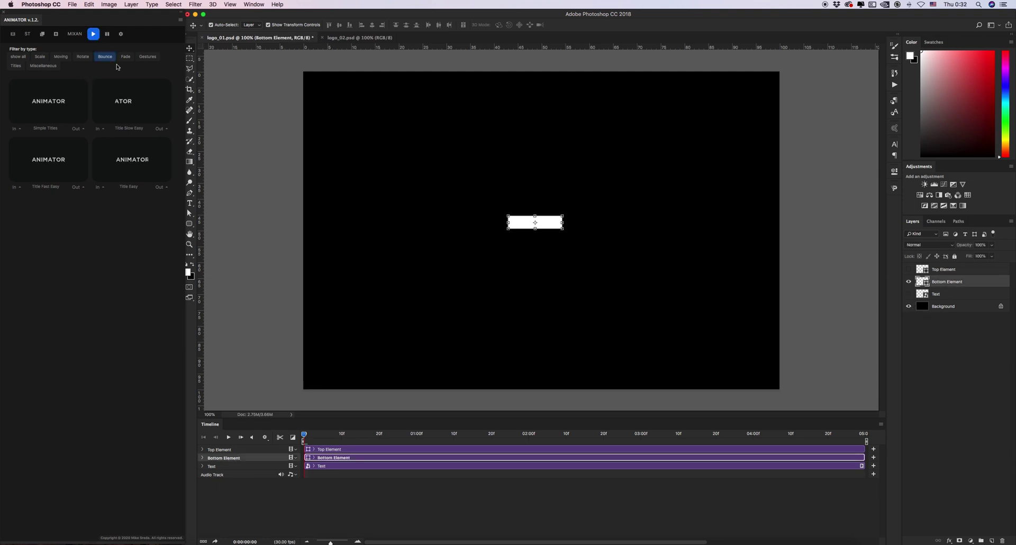
{"action": "left_click", "coordinate": [148, 56]}
{"action": "left_click", "coordinate": [44, 65]}
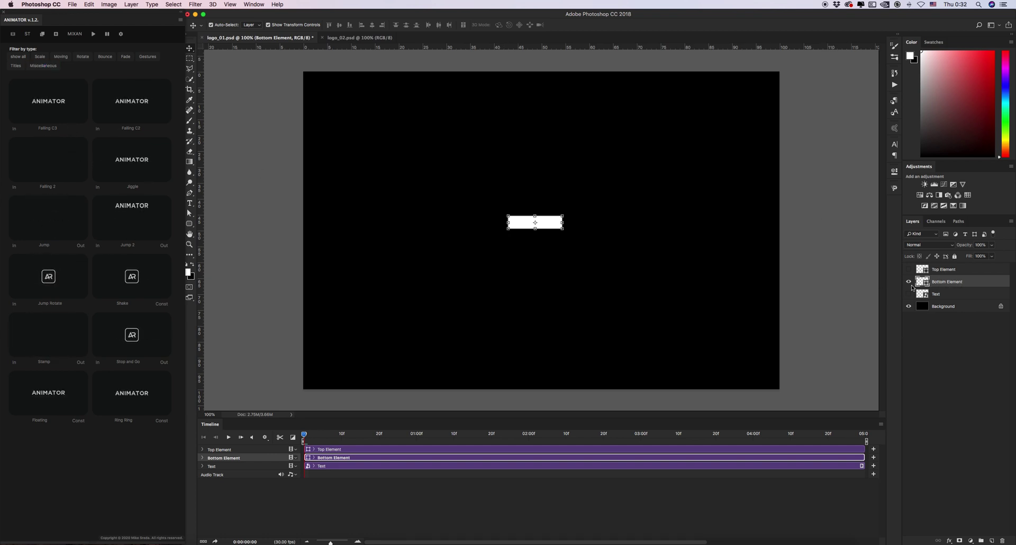
{"action": "left_click", "coordinate": [14, 129]}
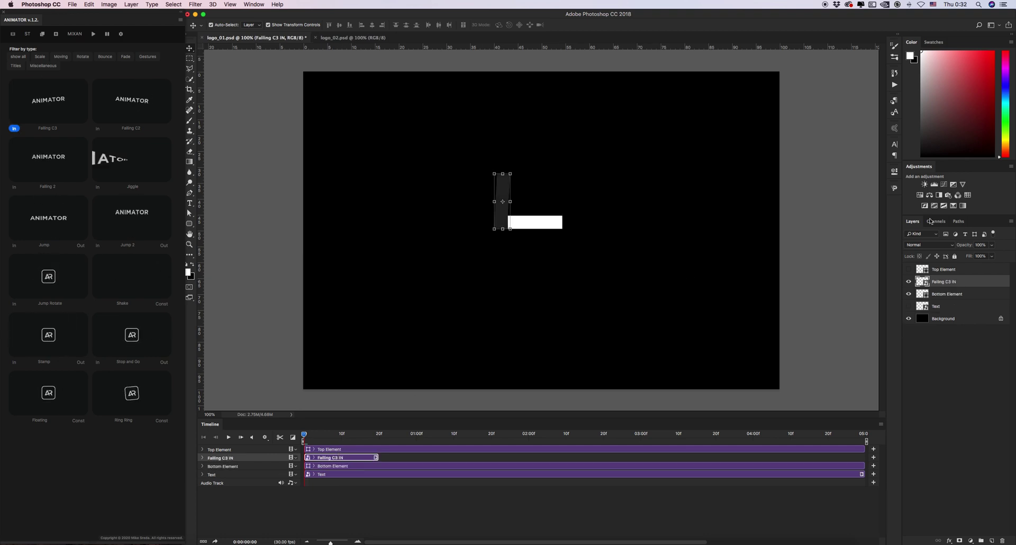
Add a static animation of the Bottom Element layer, place it directly after the Falling C3 IN clip, and pause the animation previews.
{"action": "left_click", "coordinate": [947, 296]}
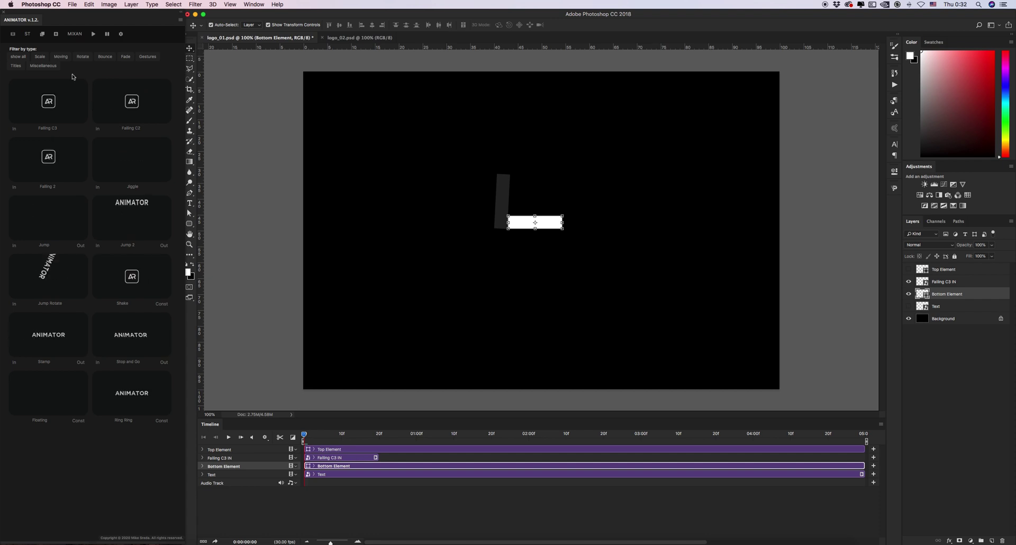
{"action": "left_click", "coordinate": [27, 34]}
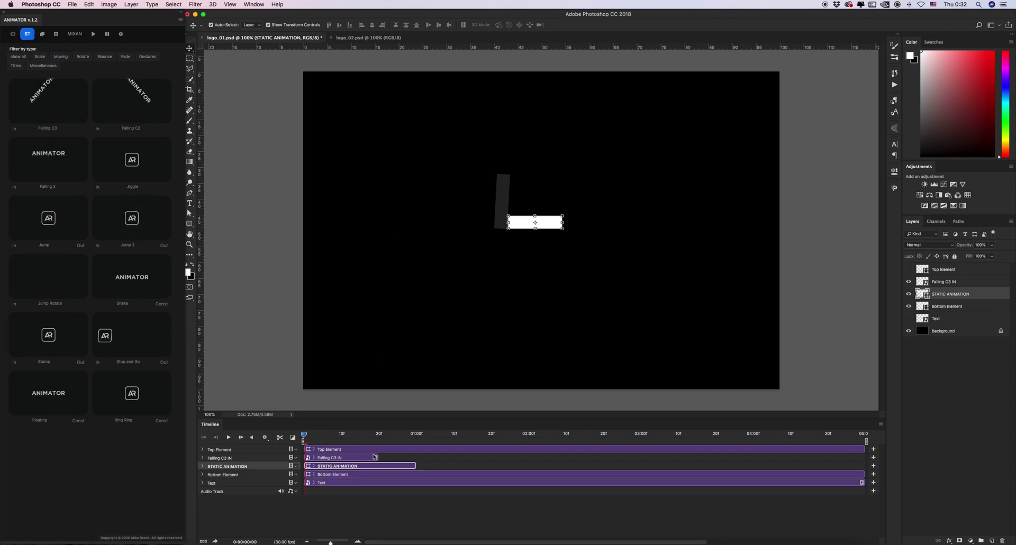
{"action": "left_click_drag", "start_coordinate": [368, 468], "coordinate": [445, 467]}
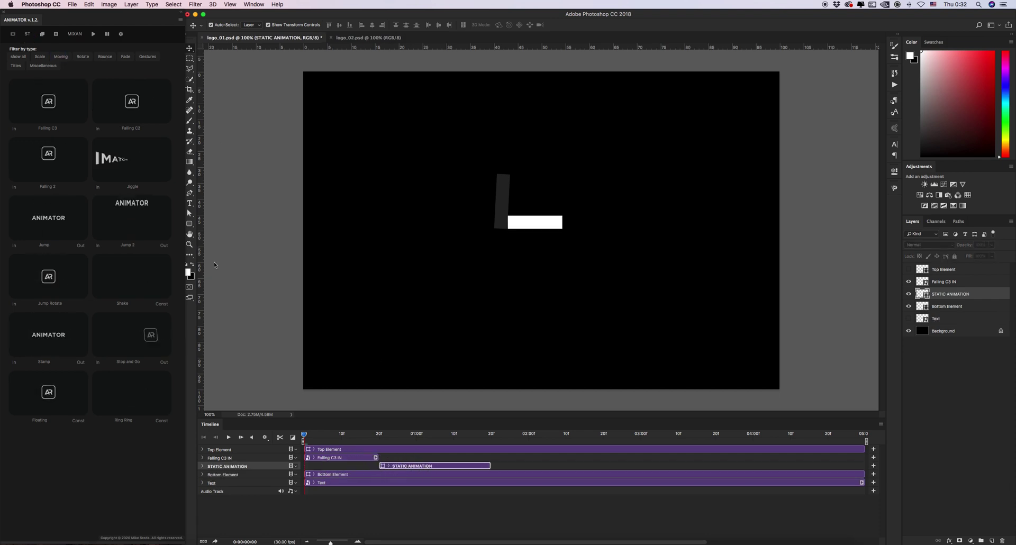
{"action": "left_click", "coordinate": [108, 34]}
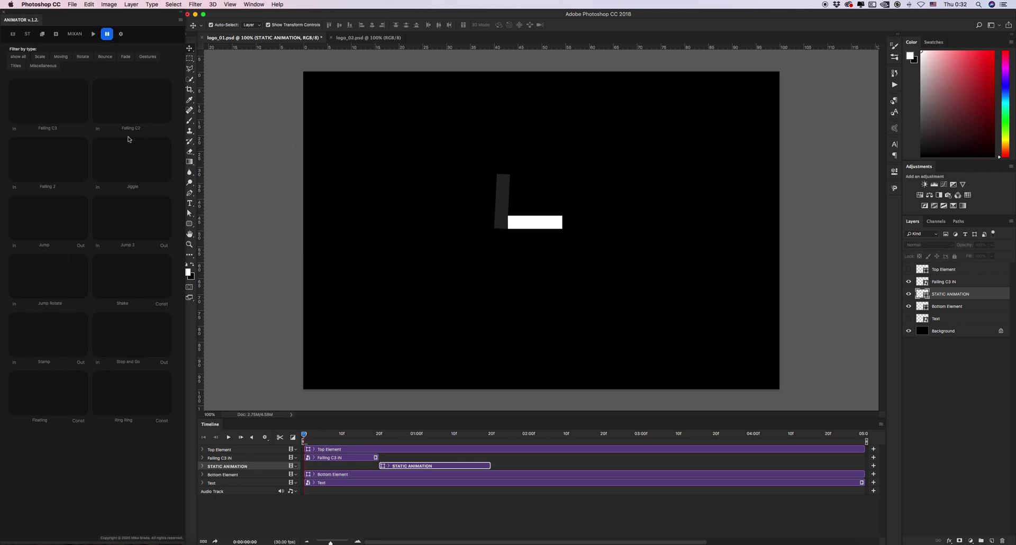
Hide the original Bottom Element layer and extend its STATIC ANIMATION clip to 03:00f on the timeline.
{"action": "left_click", "coordinate": [909, 306]}
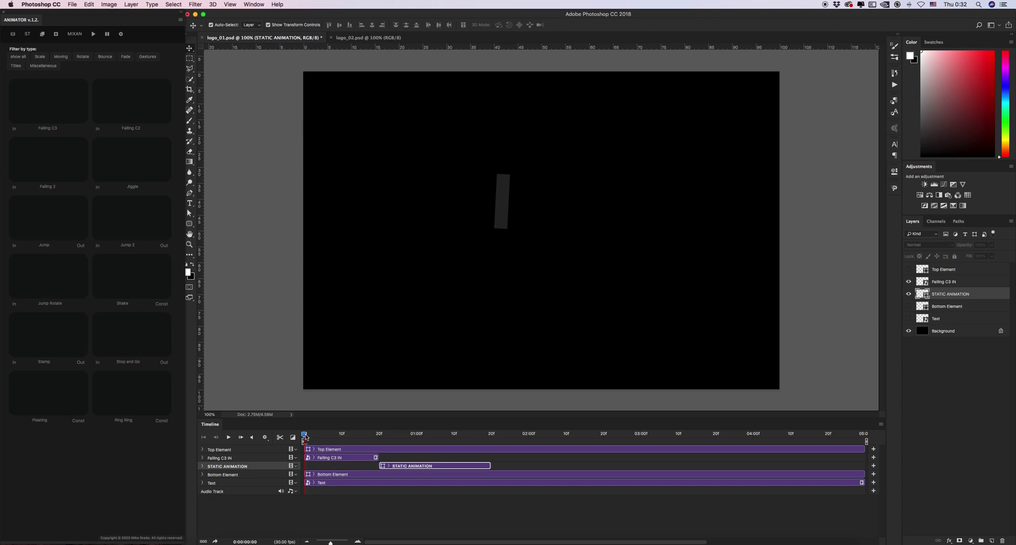
{"action": "left_click_drag", "start_coordinate": [305, 436], "coordinate": [394, 438]}
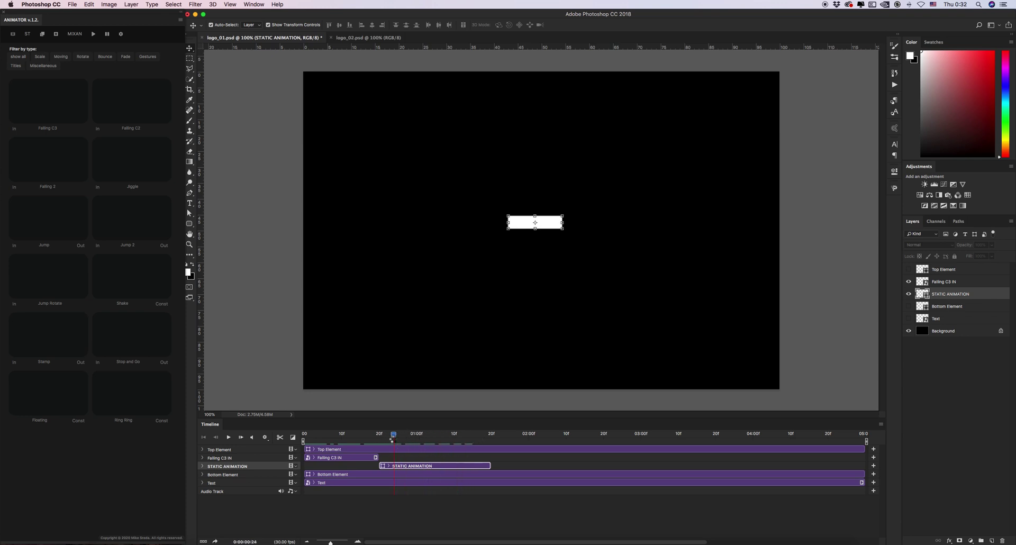
{"action": "left_click", "coordinate": [422, 459]}
{"action": "left_click", "coordinate": [430, 466]}
{"action": "left_click_drag", "start_coordinate": [490, 466], "coordinate": [603, 466]}
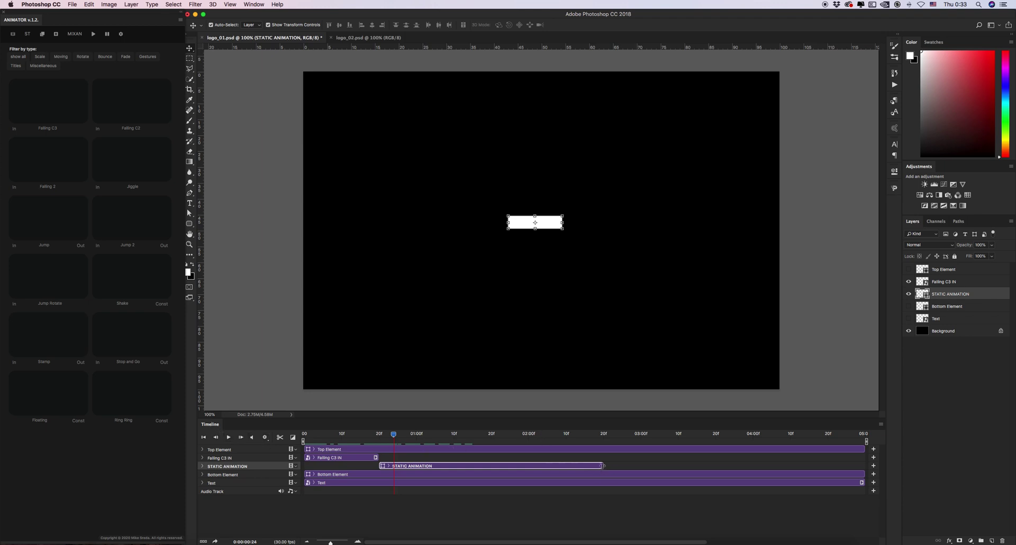
{"action": "left_click_drag", "start_coordinate": [603, 466], "coordinate": [640, 467]}
Show the Top Element layer and apply the Falling 2 In animation to it.
{"action": "left_click", "coordinate": [945, 271]}
{"action": "left_click", "coordinate": [909, 269]}
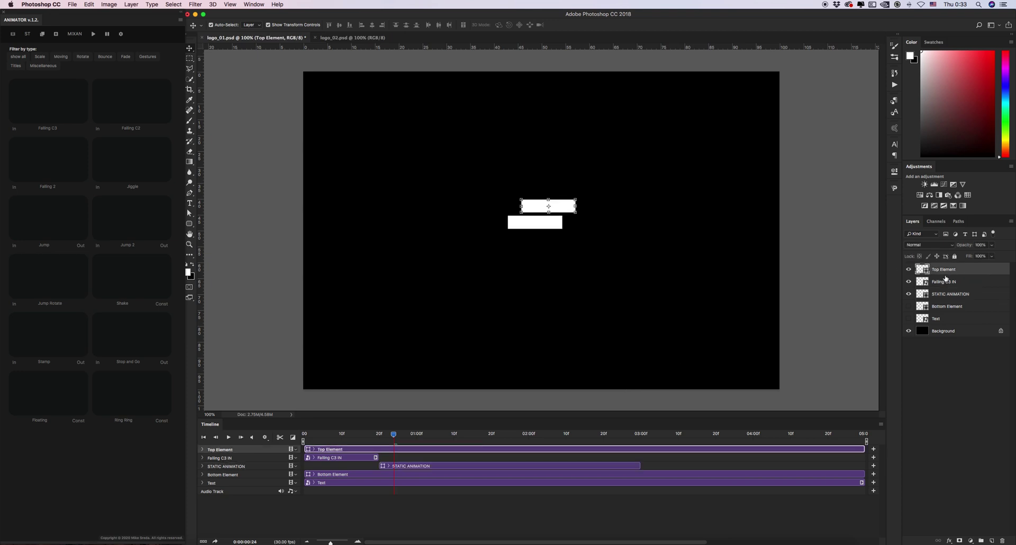
{"action": "left_click", "coordinate": [94, 34]}
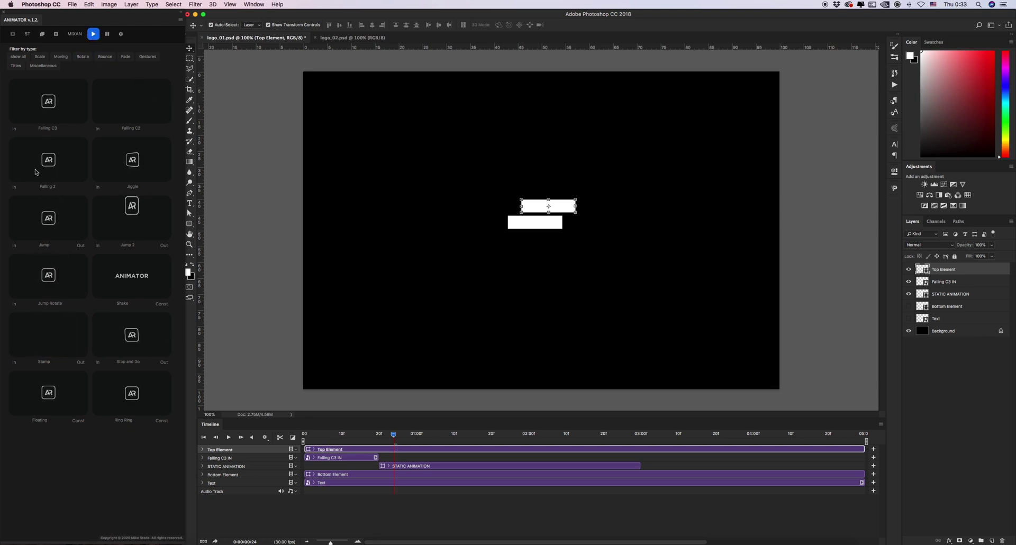
{"action": "left_click", "coordinate": [15, 187]}
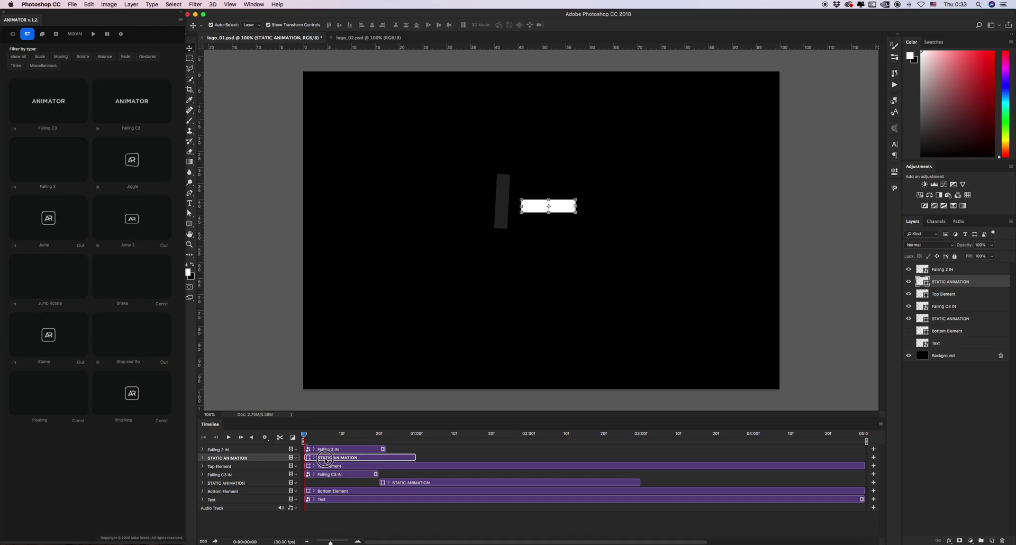
Place the Top Element's STATIC ANIMATION clip directly after the Falling 2 IN clip on the timeline.
{"action": "left_click_drag", "start_coordinate": [327, 458], "coordinate": [408, 459]}
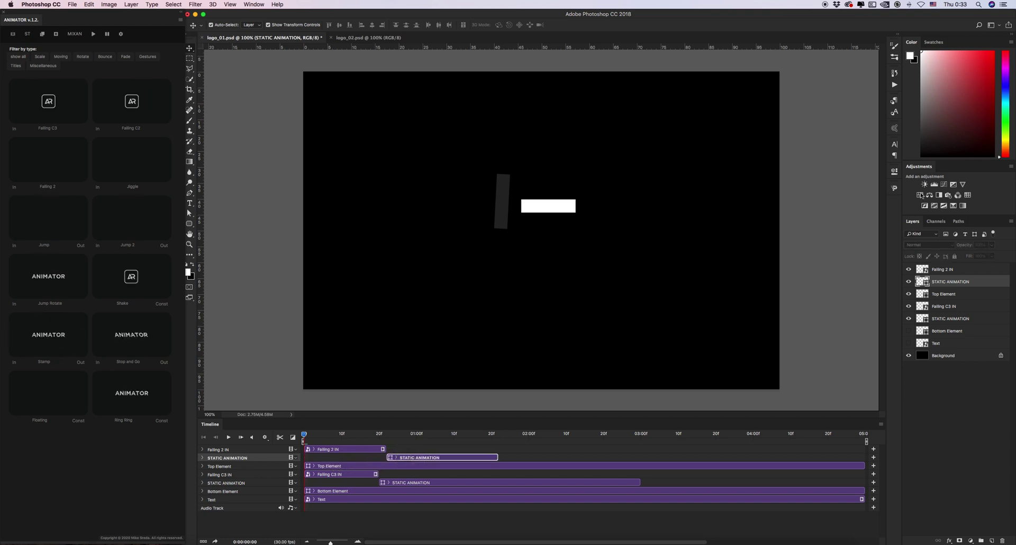
Pause the animation previews and hide the original Top Element layer.
{"action": "left_click", "coordinate": [107, 34]}
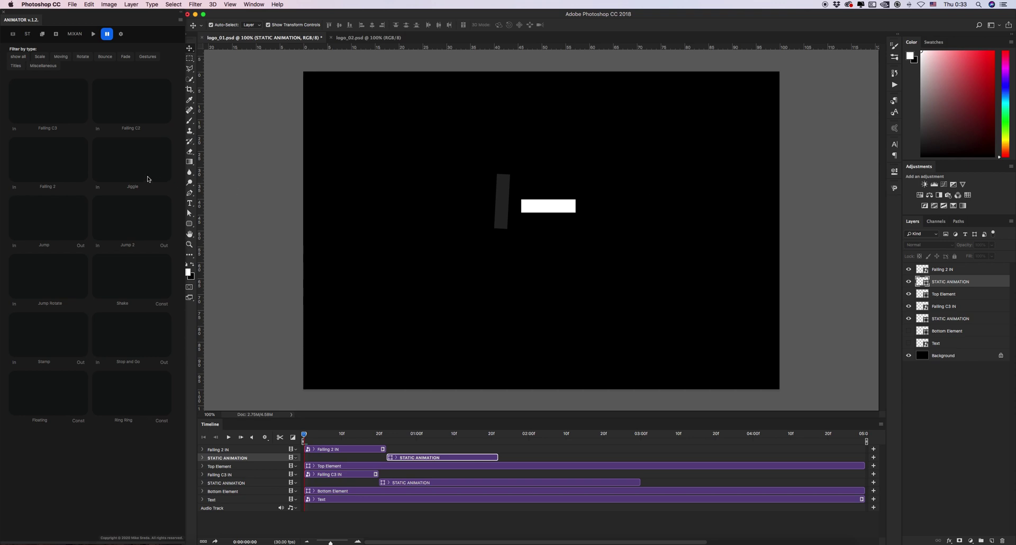
{"action": "left_click", "coordinate": [909, 295]}
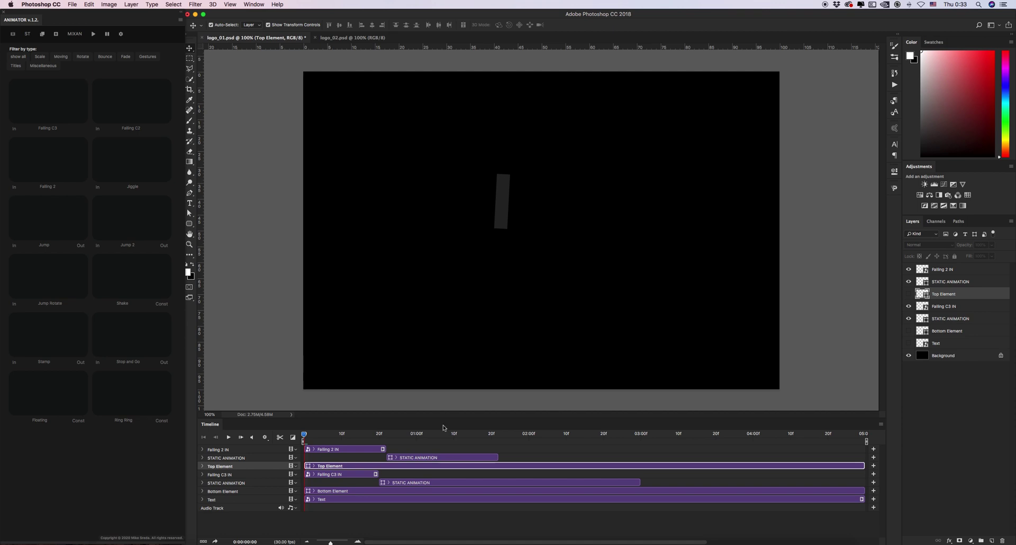
Shift the Falling 2 IN and Top Element STATIC ANIMATION clips together to start at about 12f, and extend the static clip to 03:00f.
{"action": "left_click_drag", "start_coordinate": [305, 435], "coordinate": [379, 443]}
{"action": "left_click", "coordinate": [374, 451]}
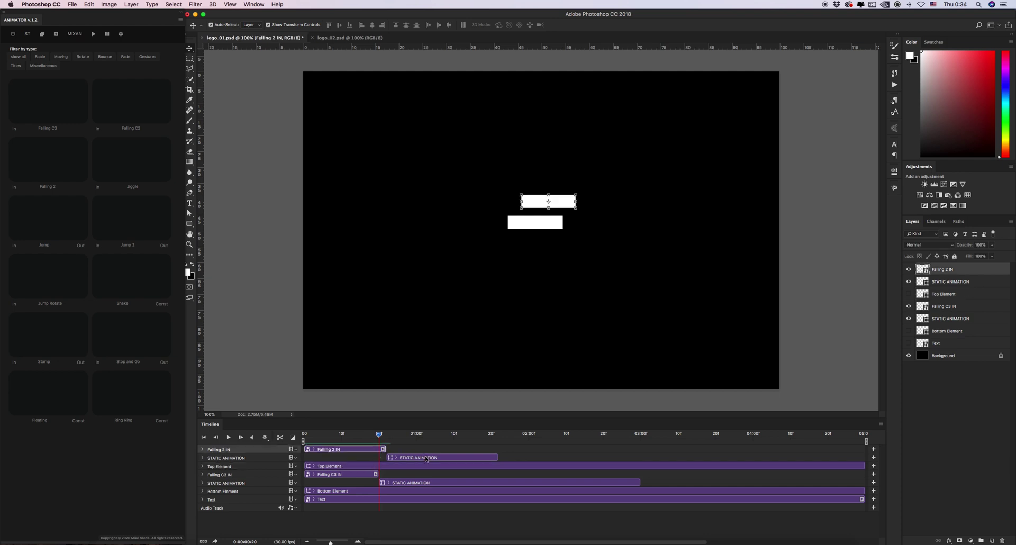
{"action": "left_click", "coordinate": [426, 459], "text": "shift"}
{"action": "left_click_drag", "start_coordinate": [358, 451], "coordinate": [439, 434]}
{"action": "left_click", "coordinate": [521, 459]}
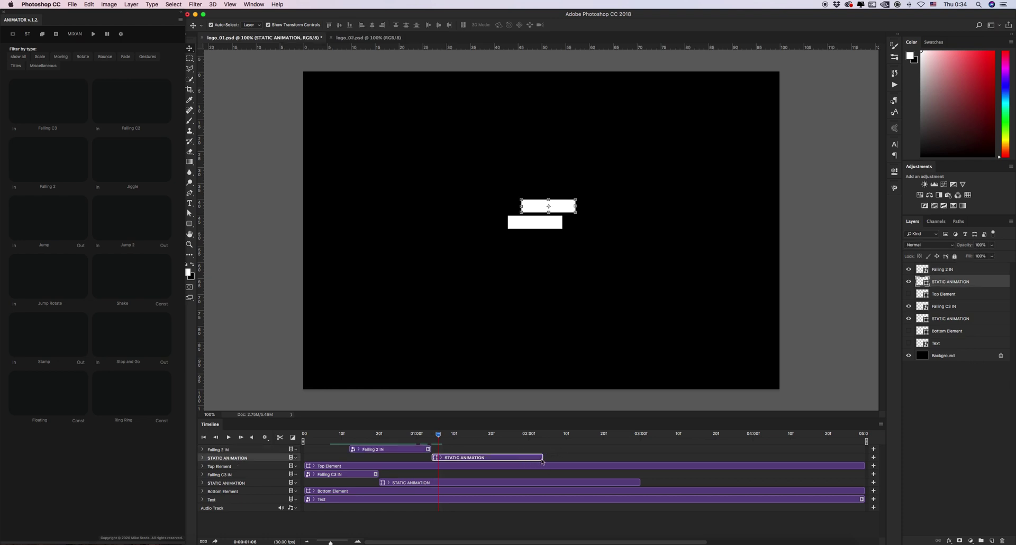
{"action": "left_click_drag", "start_coordinate": [542, 458], "coordinate": [638, 461]}
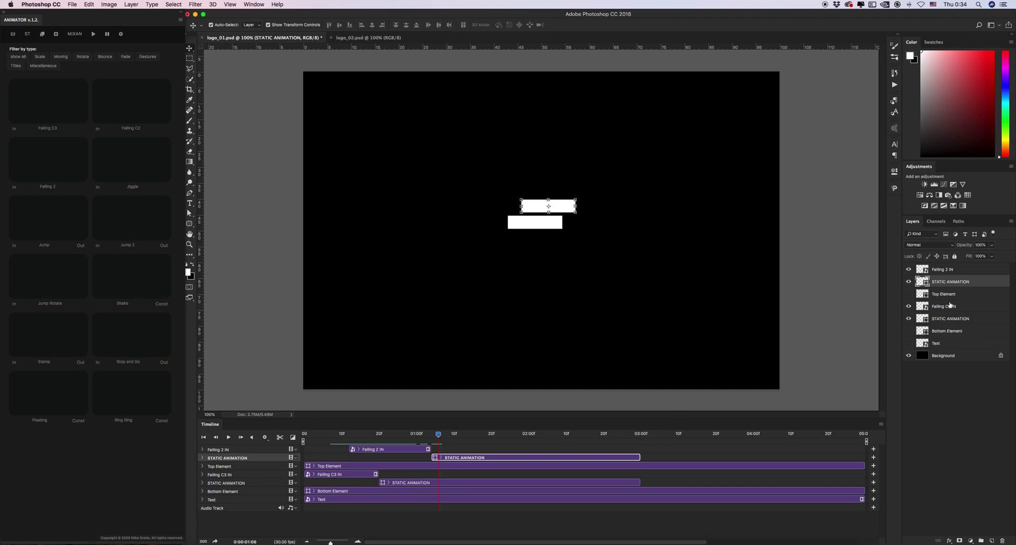
Show the Text layer and apply the Scale Up Easy In animation from the Scale category to it.
{"action": "left_click", "coordinate": [944, 345]}
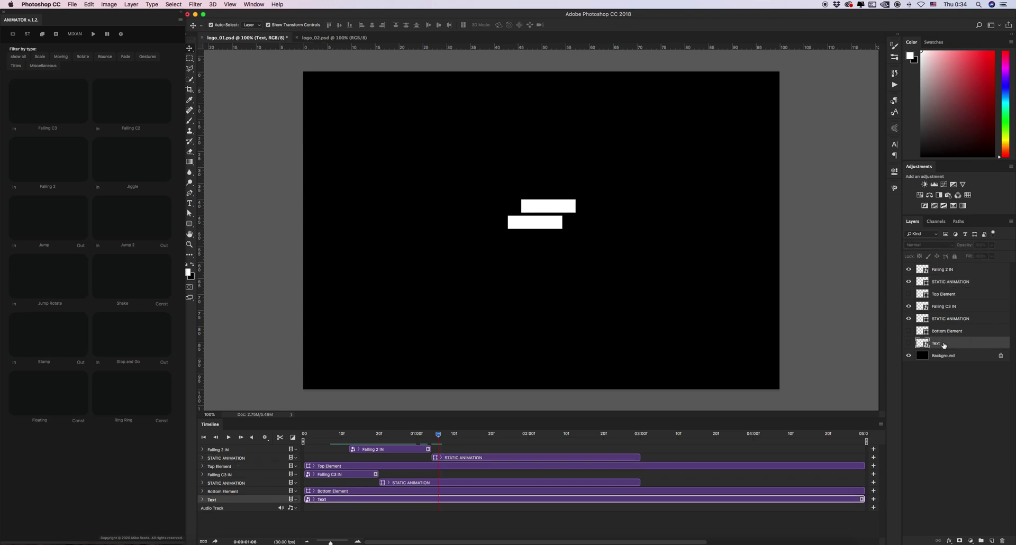
{"action": "left_click", "coordinate": [909, 344]}
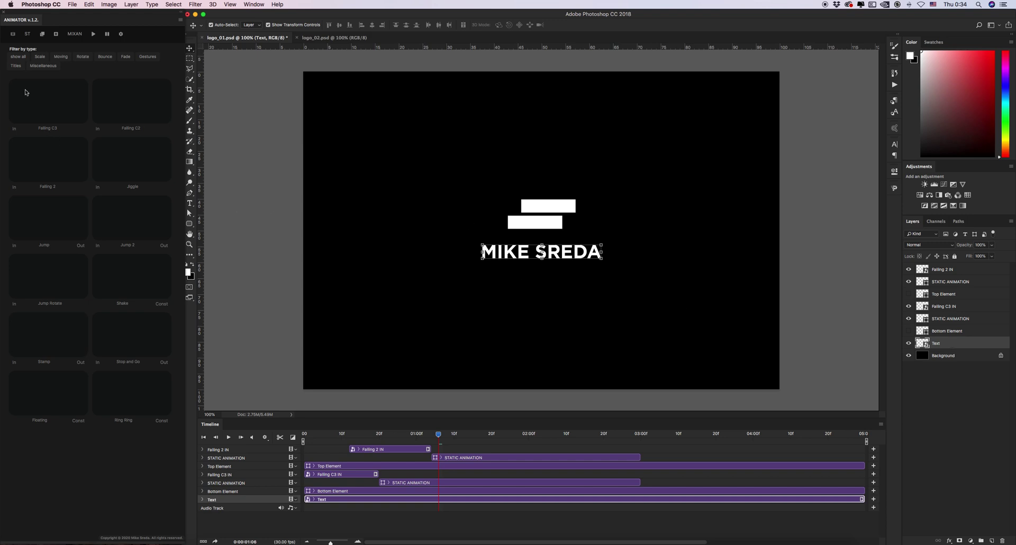
{"action": "left_click", "coordinate": [40, 56]}
{"action": "left_click", "coordinate": [93, 34]}
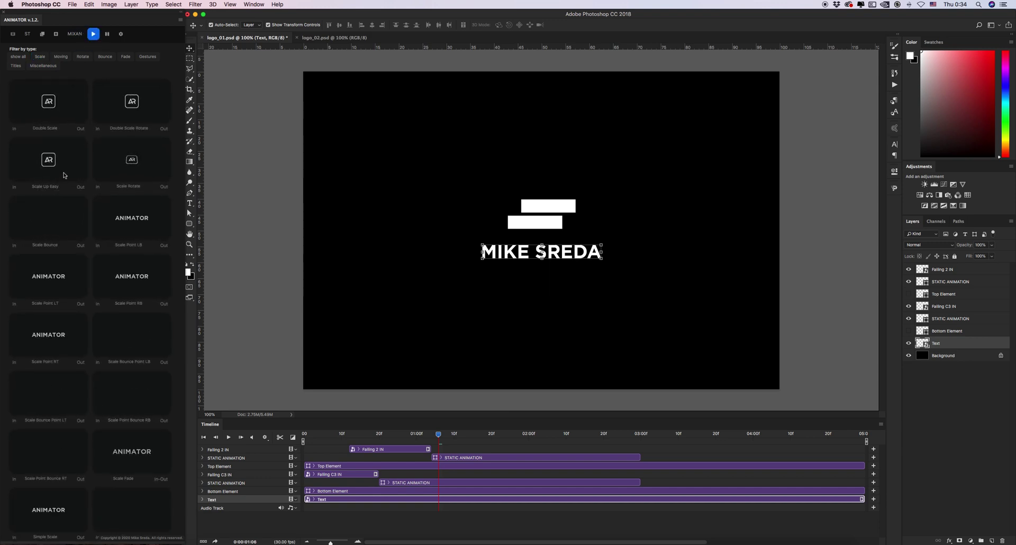
{"action": "left_click", "coordinate": [14, 187]}
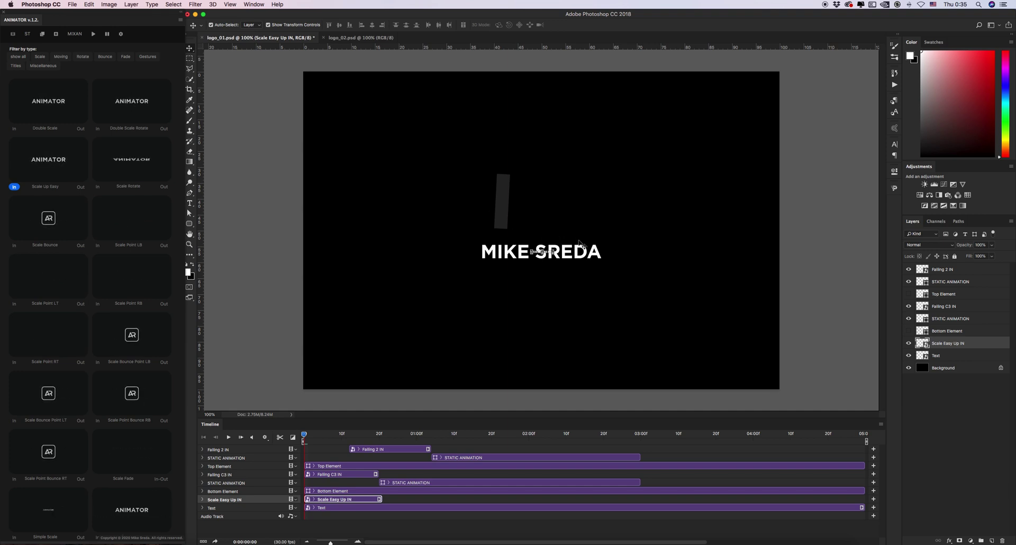
Add a static animation of the Text layer and place its clip directly after the Scale Easy Up IN clip.
{"action": "left_click", "coordinate": [953, 356]}
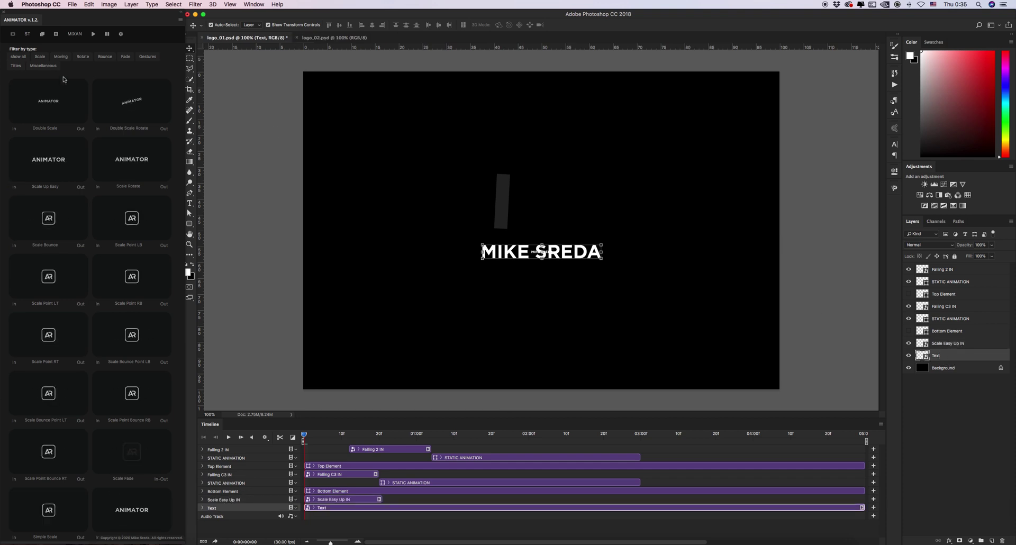
{"action": "left_click", "coordinate": [30, 36]}
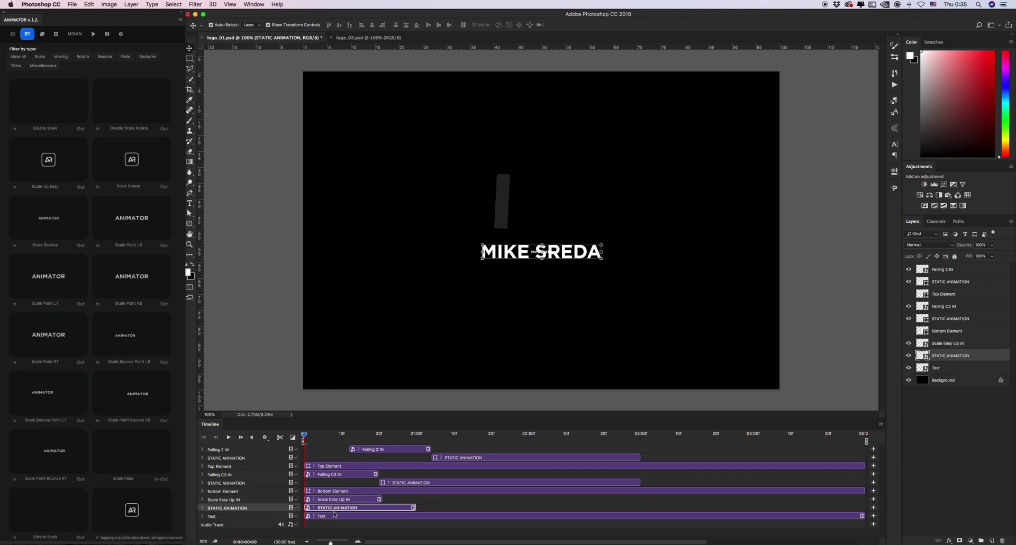
{"action": "left_click", "coordinate": [358, 508]}
{"action": "left_click_drag", "start_coordinate": [358, 508], "coordinate": [411, 508]}
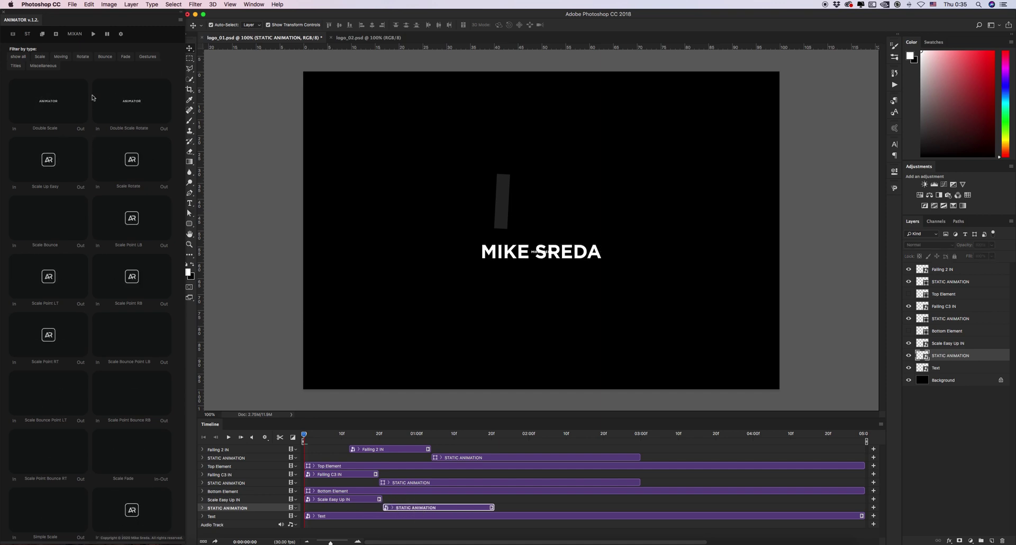
Pause the running animation previews and hide the original Text layer.
{"action": "left_click", "coordinate": [107, 34]}
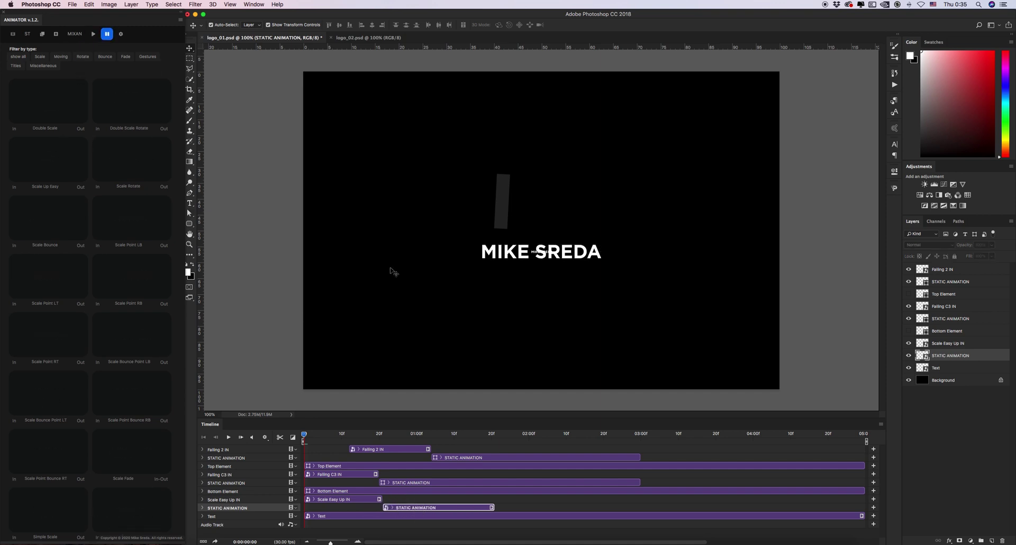
{"action": "left_click", "coordinate": [909, 368]}
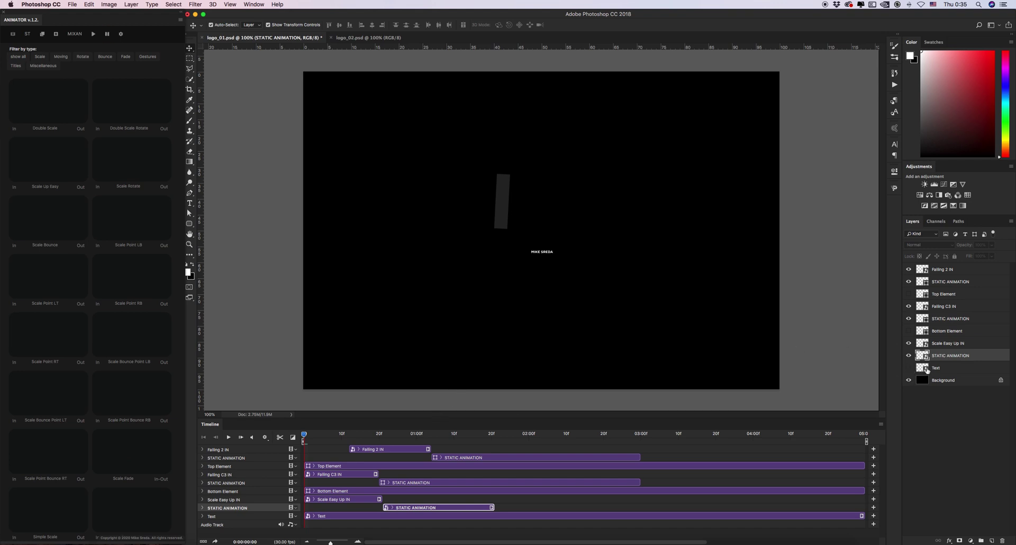
{"action": "left_click", "coordinate": [927, 370]}
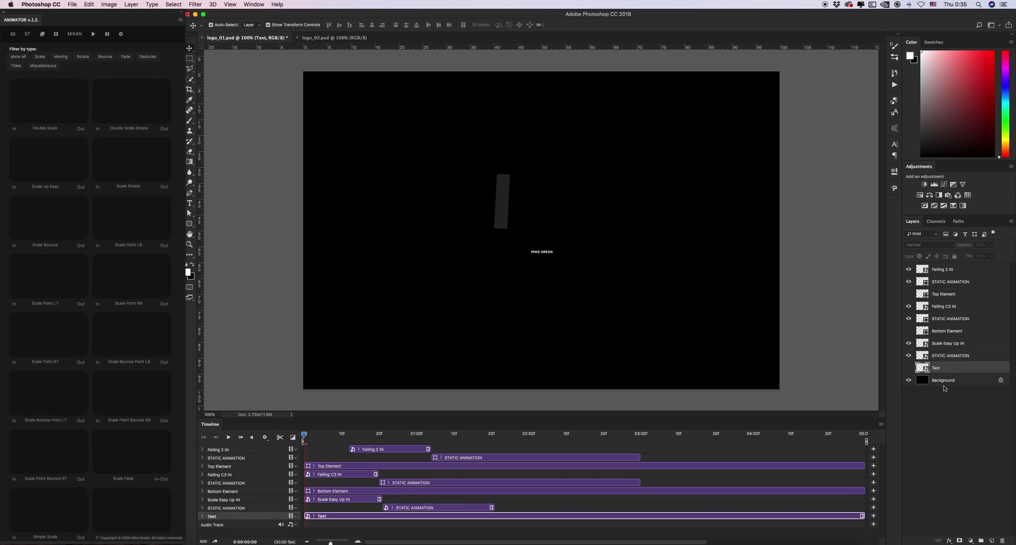
Shift the Scale Easy Up IN and Text STATIC ANIMATION clips together to start at about 25f and scrub through the result.
{"action": "left_click_drag", "start_coordinate": [303, 434], "coordinate": [412, 434]}
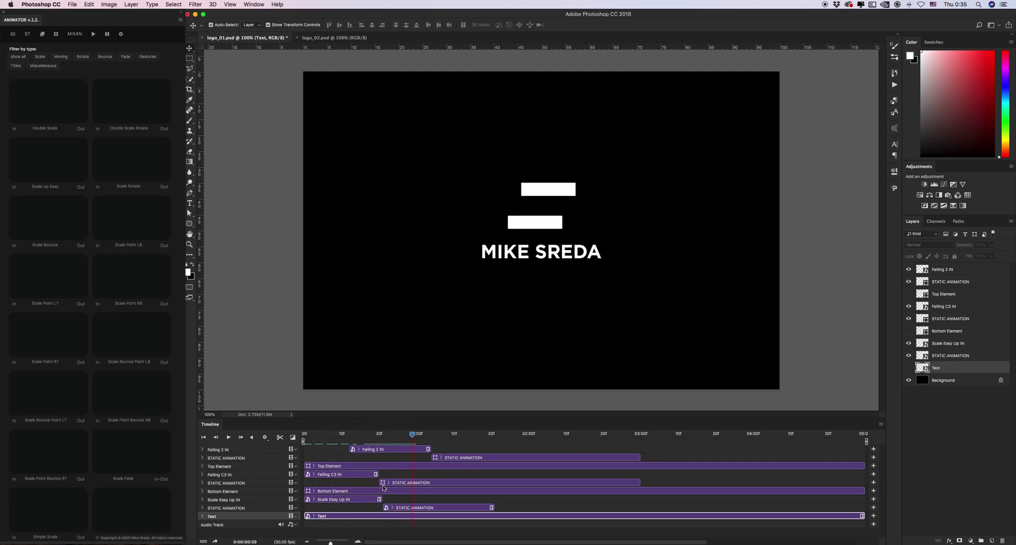
{"action": "left_click", "coordinate": [370, 499]}
{"action": "left_click", "coordinate": [410, 509], "text": "shift"}
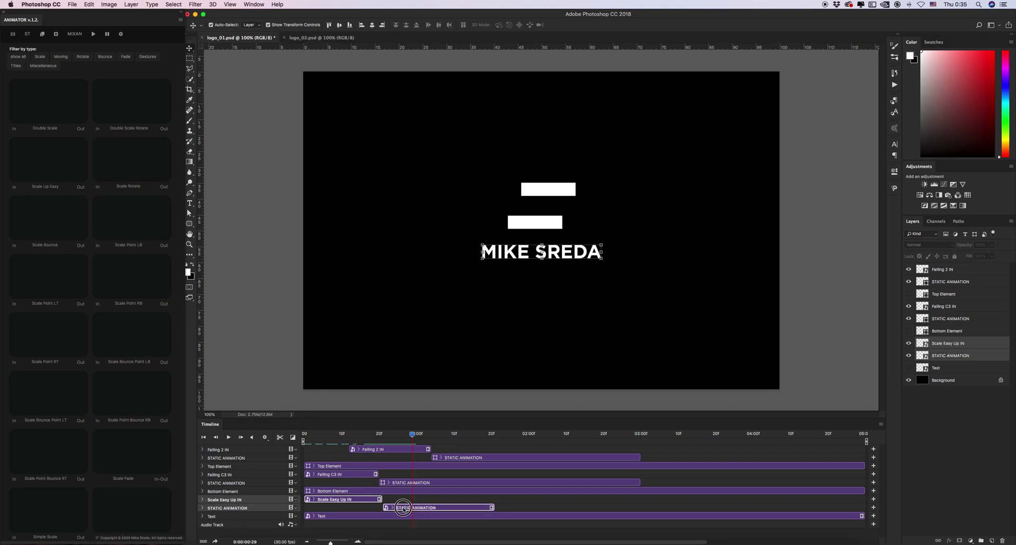
{"action": "left_click_drag", "start_coordinate": [403, 508], "coordinate": [494, 506]}
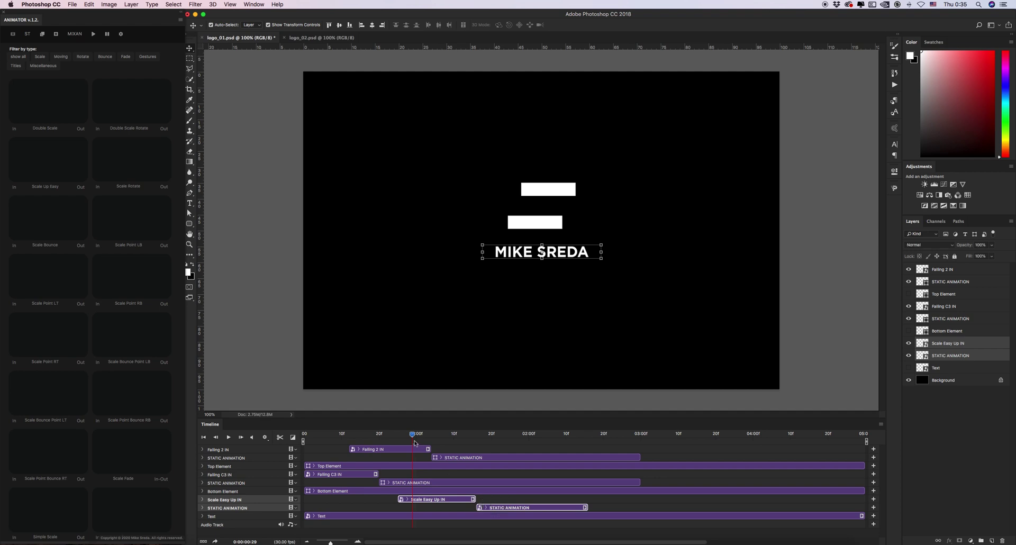
{"action": "left_click_drag", "start_coordinate": [411, 437], "coordinate": [465, 442]}
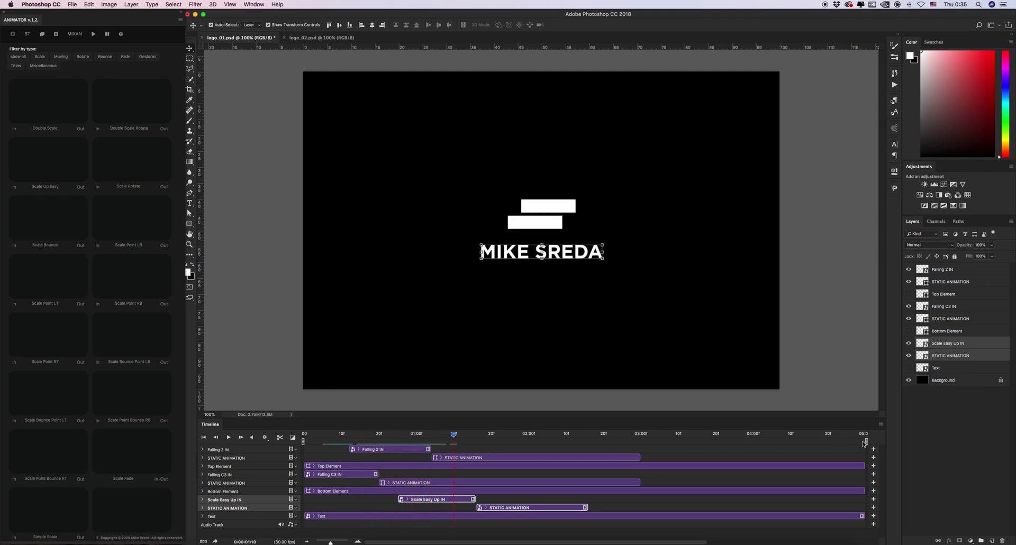
Set the end of the work area to about 02:14f and play back the animation.
{"action": "left_click_drag", "start_coordinate": [860, 441], "coordinate": [582, 439]}
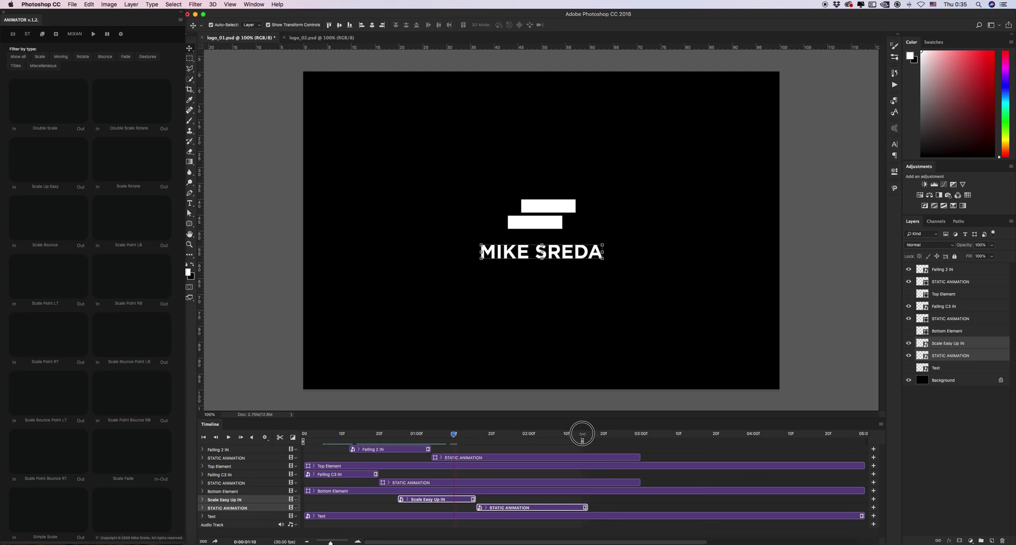
{"action": "left_click", "coordinate": [228, 438]}
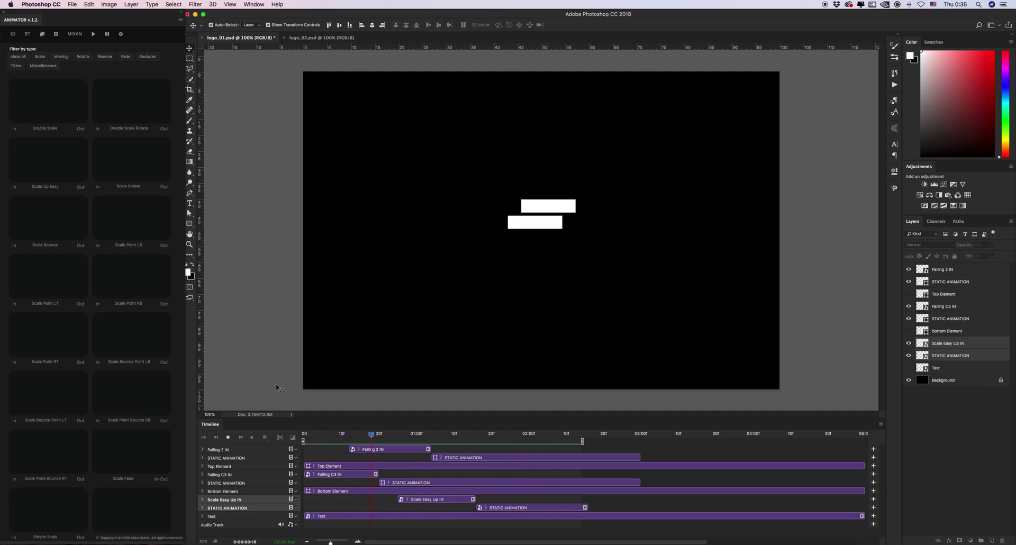
{"action": "left_click", "coordinate": [376, 411]}
Shift the Scale Easy Up IN and Text STATIC ANIMATION clips together to start at about 19f and scrub through the timing.
{"action": "left_click", "coordinate": [446, 501]}
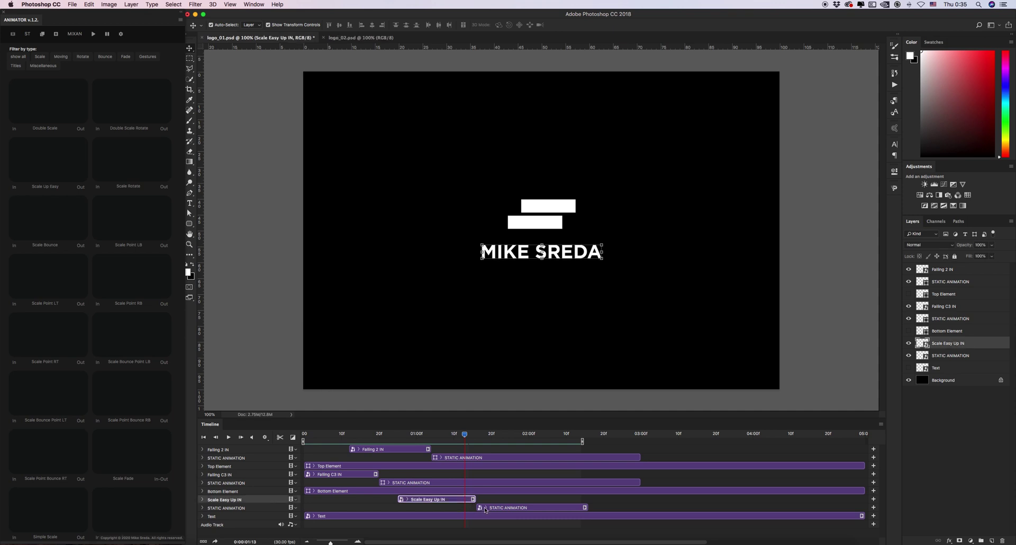
{"action": "left_click", "coordinate": [504, 508], "text": "shift"}
{"action": "left_click_drag", "start_coordinate": [504, 508], "coordinate": [485, 508]}
{"action": "left_click_drag", "start_coordinate": [460, 434], "coordinate": [377, 434]}
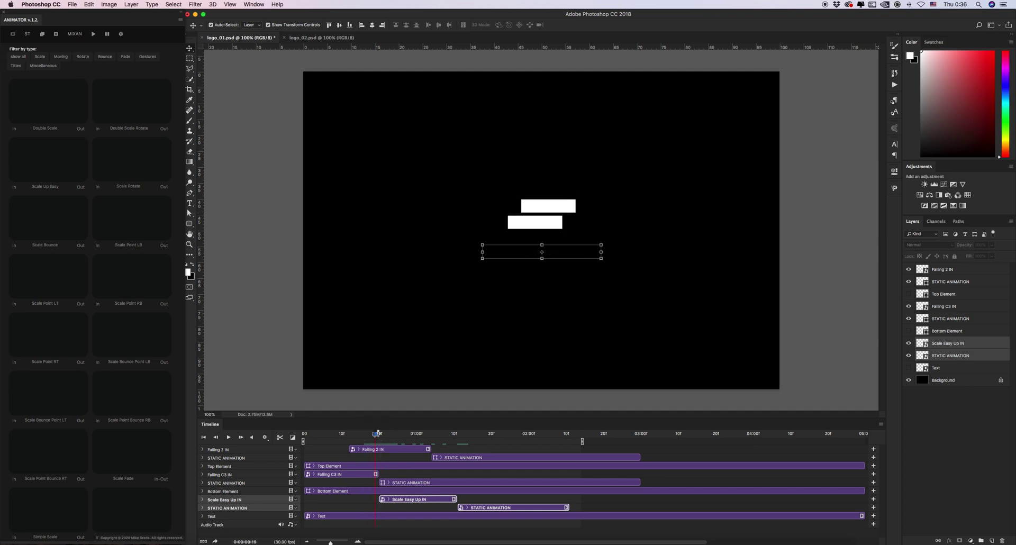
{"action": "left_click_drag", "start_coordinate": [408, 502], "coordinate": [403, 500]}
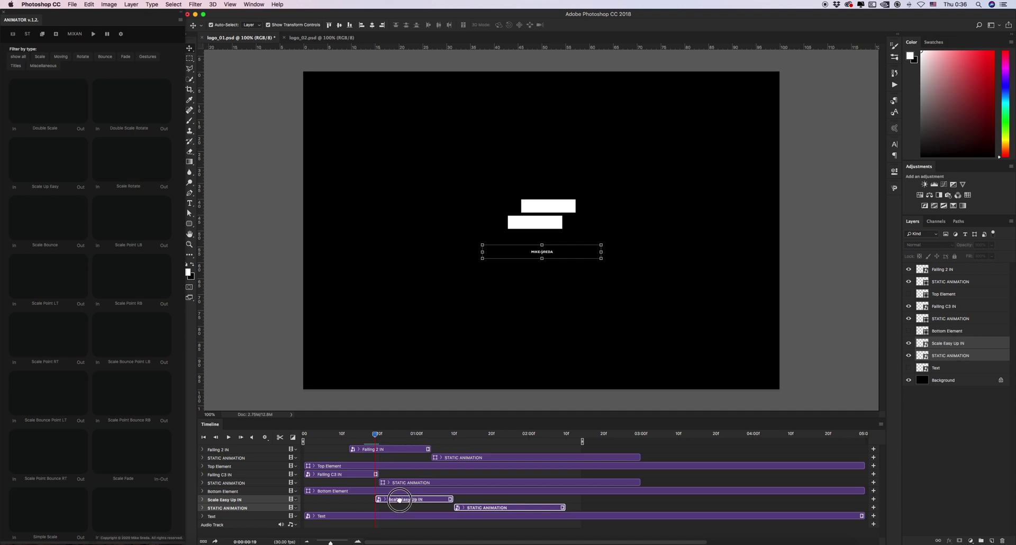
{"action": "left_click_drag", "start_coordinate": [376, 434], "coordinate": [478, 434]}
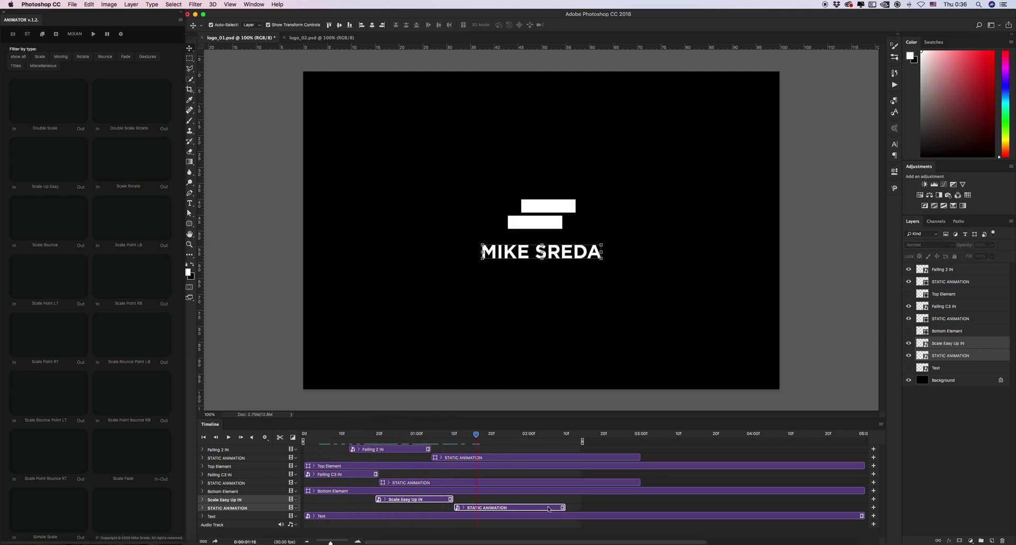
Extend the Text's STATIC ANIMATION clip to 03:00f and set the end of the work area to 03:00f.
{"action": "left_click", "coordinate": [493, 510]}
{"action": "left_click_drag", "start_coordinate": [563, 509], "coordinate": [638, 507]}
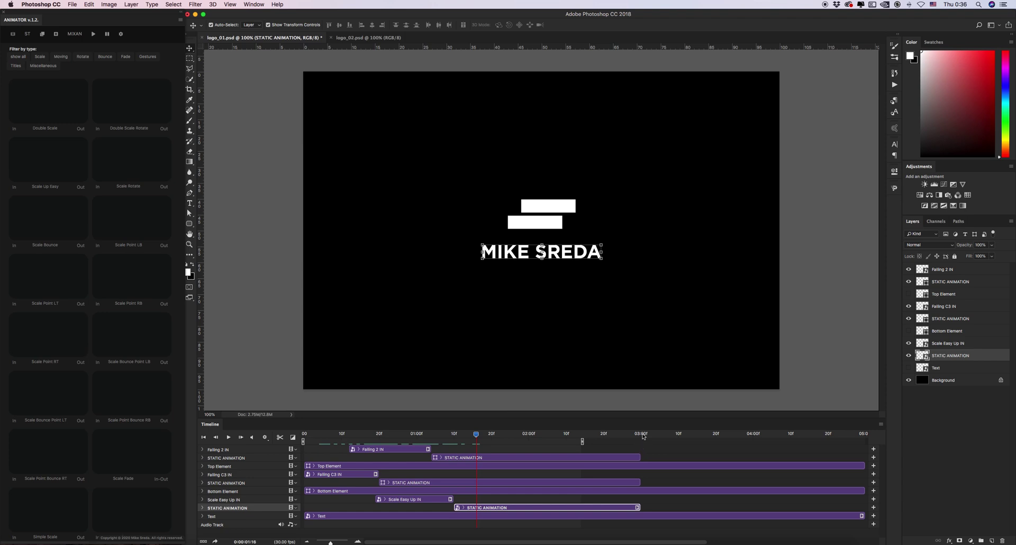
{"action": "left_click_drag", "start_coordinate": [585, 441], "coordinate": [643, 441]}
{"action": "left_click_drag", "start_coordinate": [479, 435], "coordinate": [542, 430]}
Show the original Top Element layer and apply the Turn Scale Bounce Out animation to it.
{"action": "left_click", "coordinate": [945, 294]}
{"action": "left_click", "coordinate": [909, 295]}
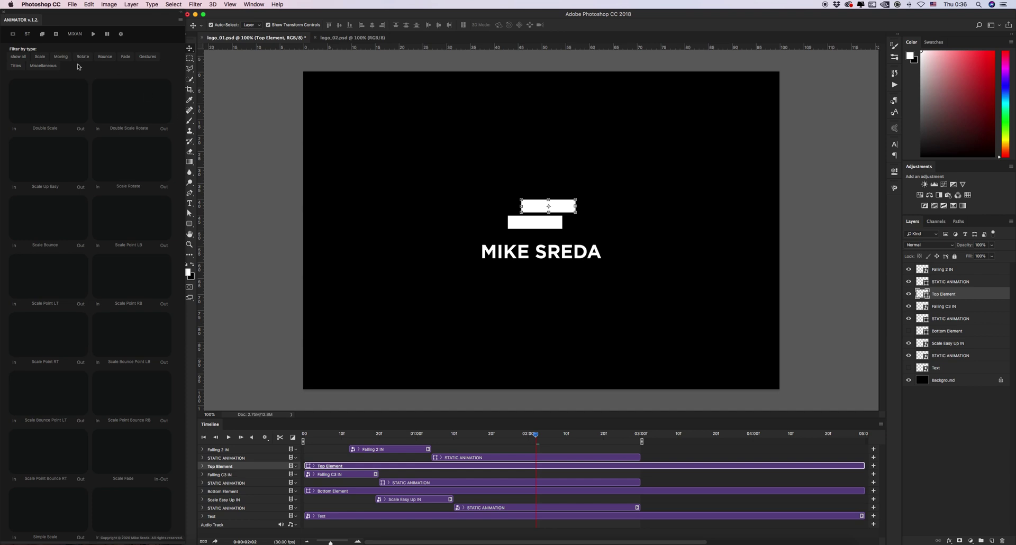
{"action": "left_click", "coordinate": [94, 34]}
{"action": "scroll", "coordinate": [109, 295], "scroll_direction": "down", "scroll_amount": 2}
{"action": "scroll", "coordinate": [111, 302], "scroll_direction": "down", "scroll_amount": 3}
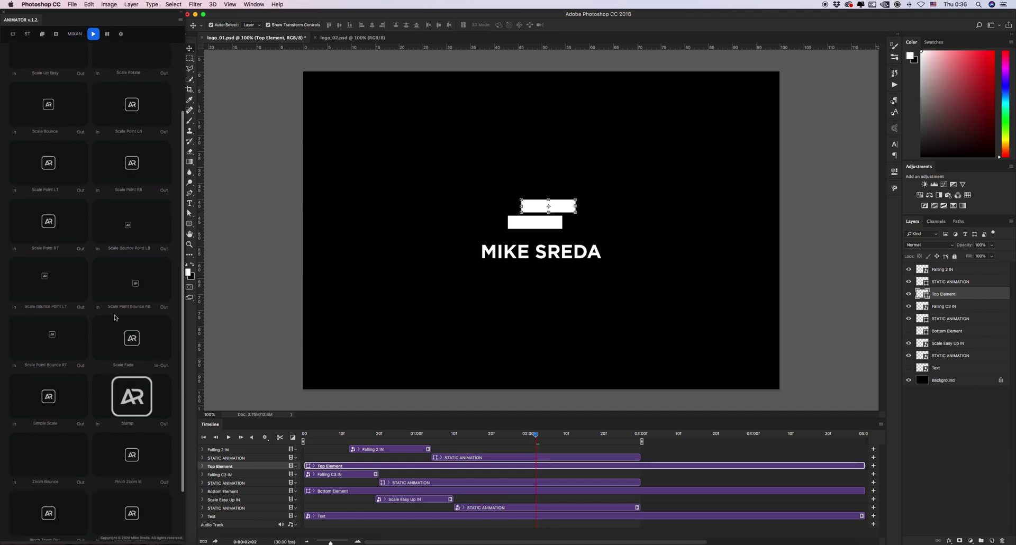
{"action": "scroll", "coordinate": [115, 317], "scroll_direction": "down", "scroll_amount": 2}
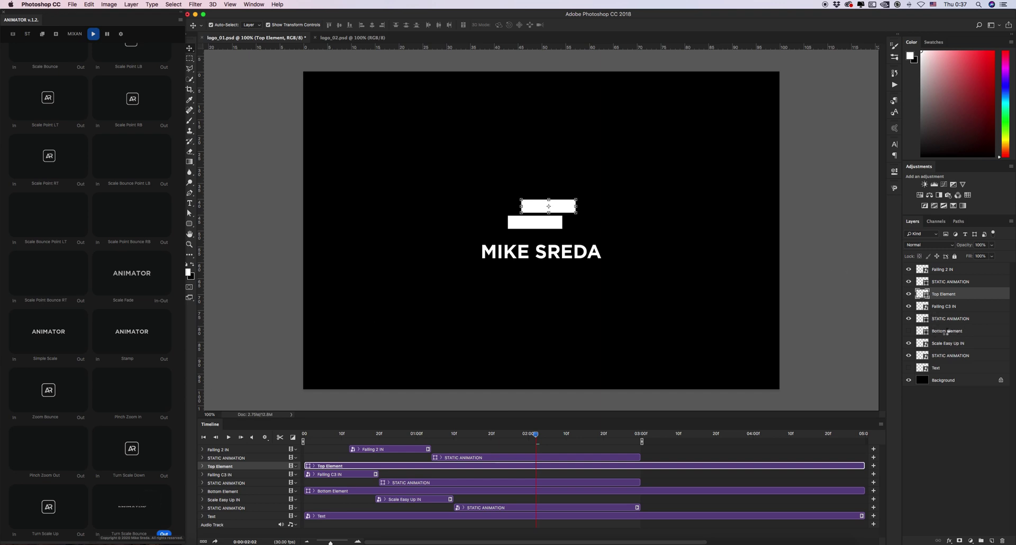
Place the Top Element's Turn Scale Up Bounce OUT clip directly after its STATIC ANIMATION clip at 03:00f and hide the original layer.
{"action": "left_click_drag", "start_coordinate": [334, 468], "coordinate": [675, 466]}
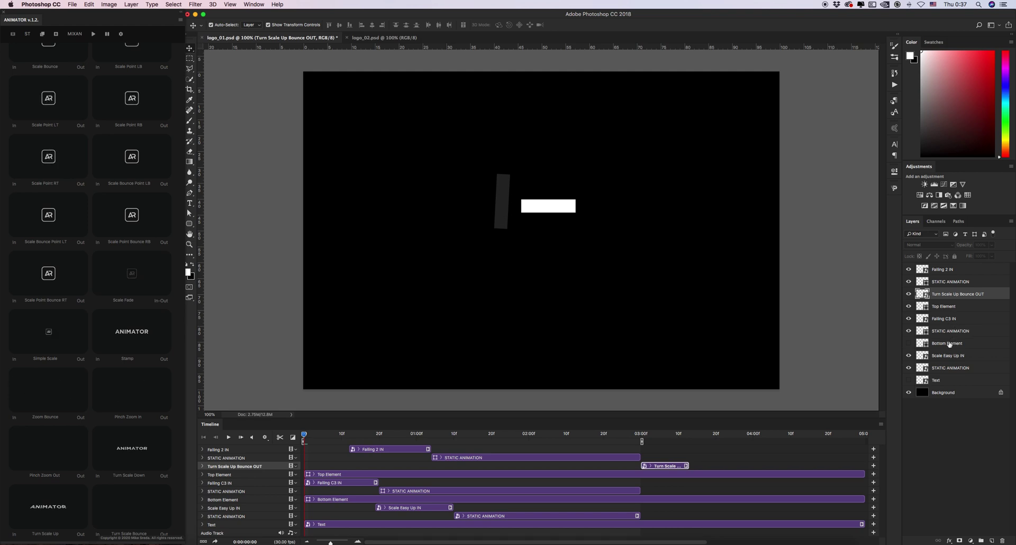
{"action": "left_click", "coordinate": [948, 306]}
{"action": "left_click", "coordinate": [909, 306]}
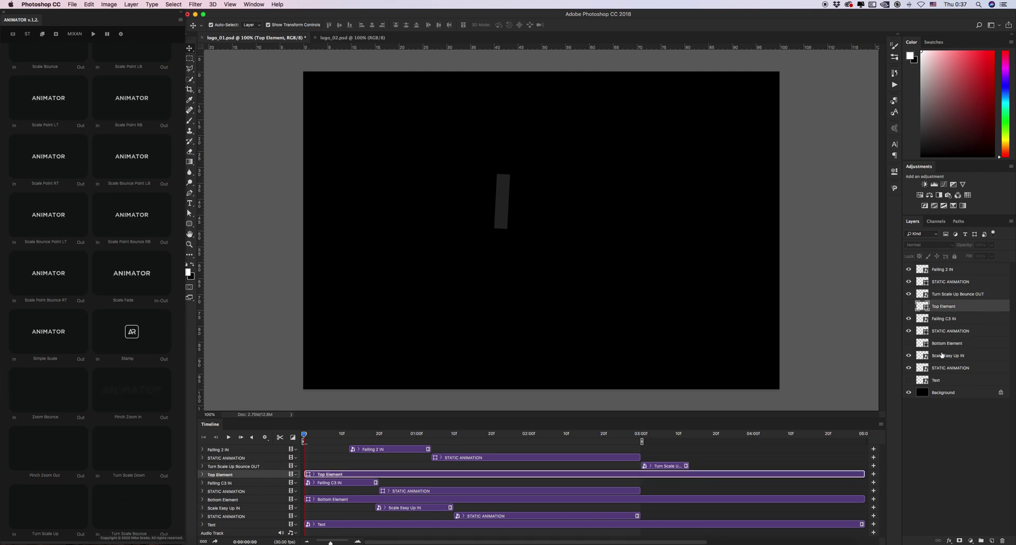
Show the original Bottom Element layer and apply the Turn Scale Bounce Out animation to it.
{"action": "left_click", "coordinate": [940, 344]}
{"action": "left_click", "coordinate": [909, 343]}
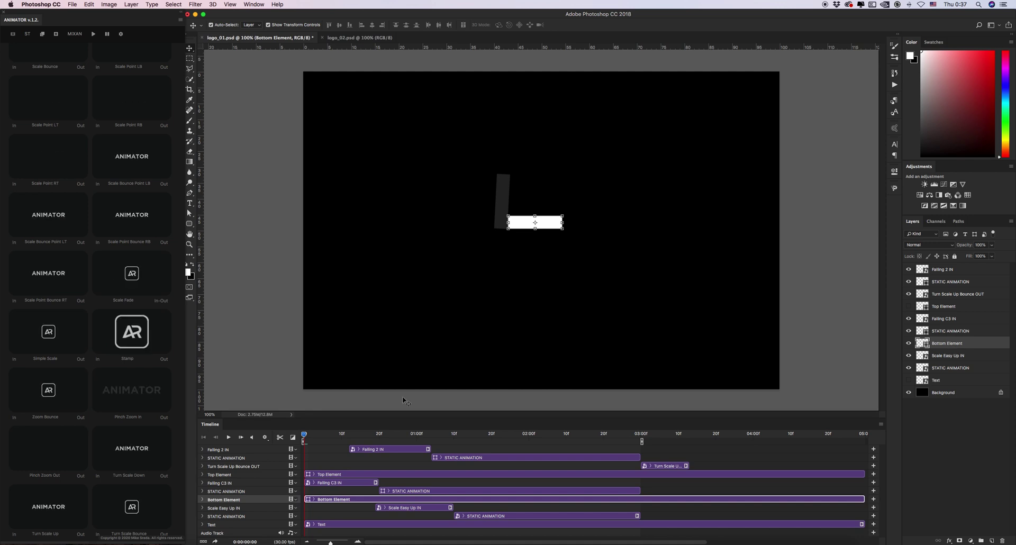
{"action": "left_click", "coordinate": [164, 534]}
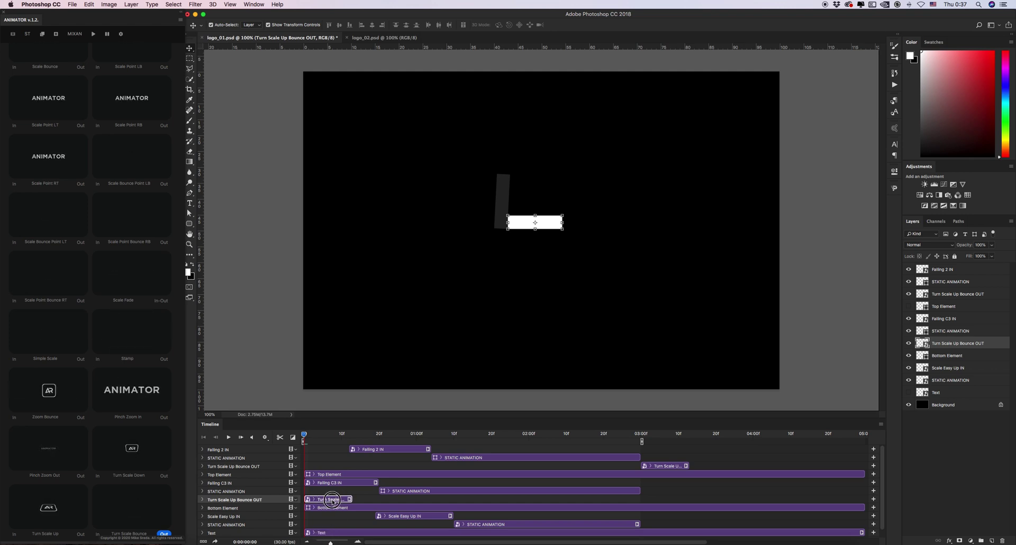
Place the Bottom Element's Turn Scale Up Bounce OUT clip at 03:00f and delete the original Bottom Element layer.
{"action": "left_click_drag", "start_coordinate": [331, 500], "coordinate": [654, 501]}
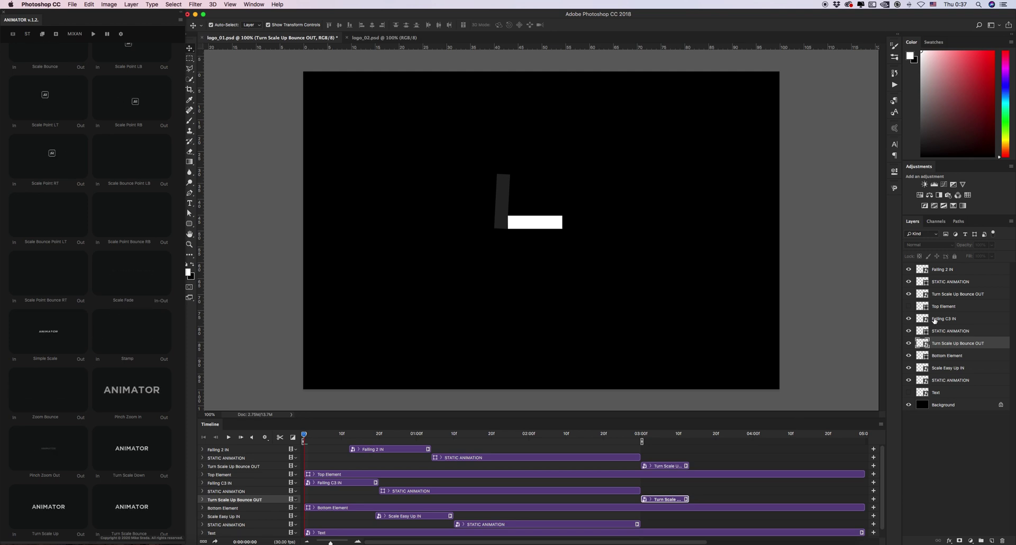
{"action": "left_click", "coordinate": [942, 357]}
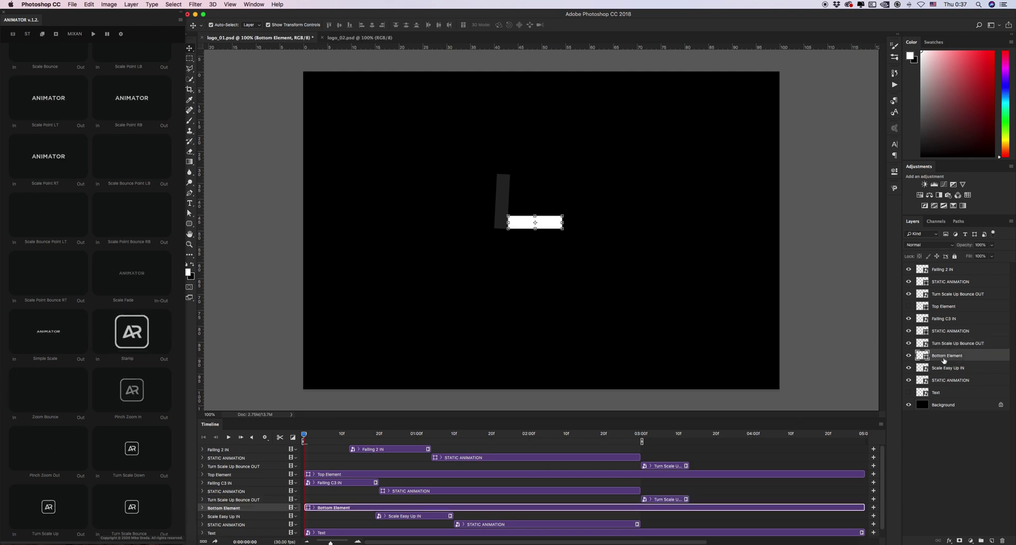
{"action": "key", "text": "Delete"}
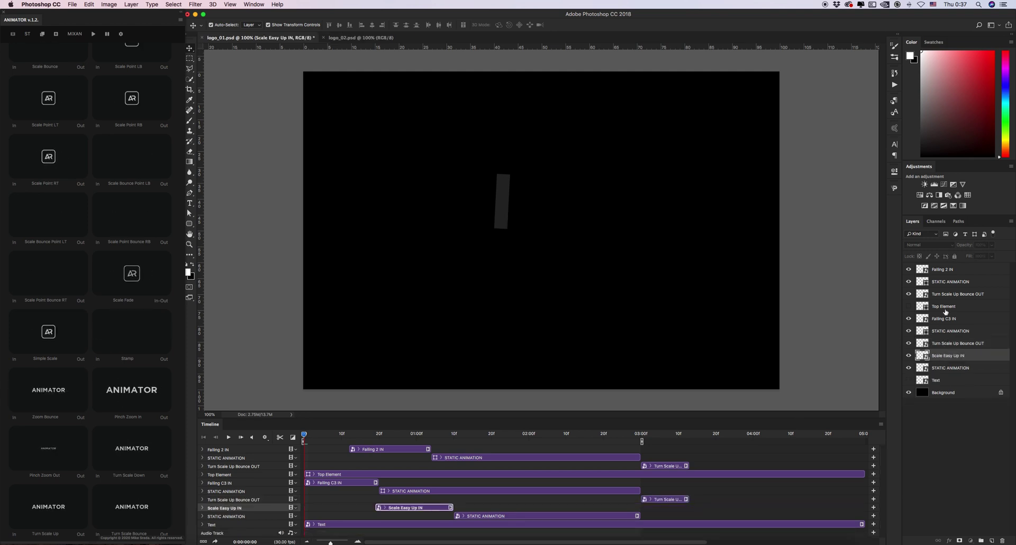
Delete the original Top Element layer and extend the end of the work area to 03:20f.
{"action": "left_click", "coordinate": [946, 307]}
{"action": "key", "text": "Delete"}
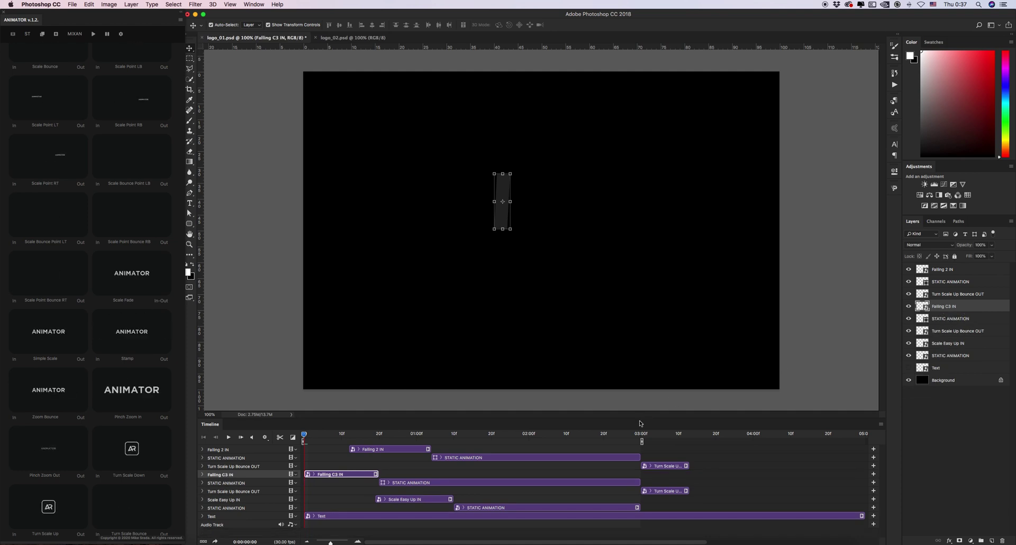
{"action": "left_click_drag", "start_coordinate": [642, 441], "coordinate": [717, 441]}
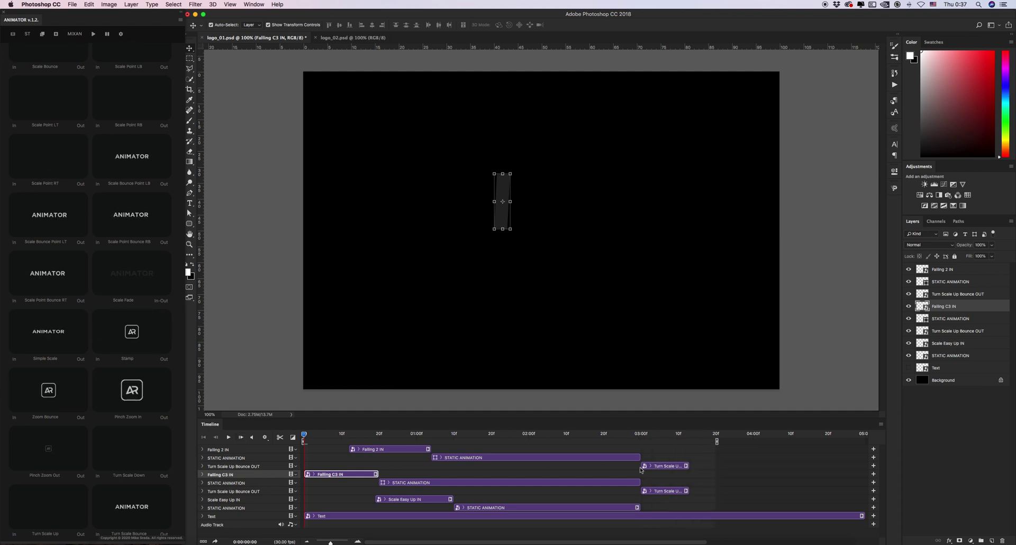
Show the original Text layer and apply the Scale Up Easy Out animation to it from the Scale category.
{"action": "left_click", "coordinate": [513, 508]}
{"action": "left_click", "coordinate": [437, 500]}
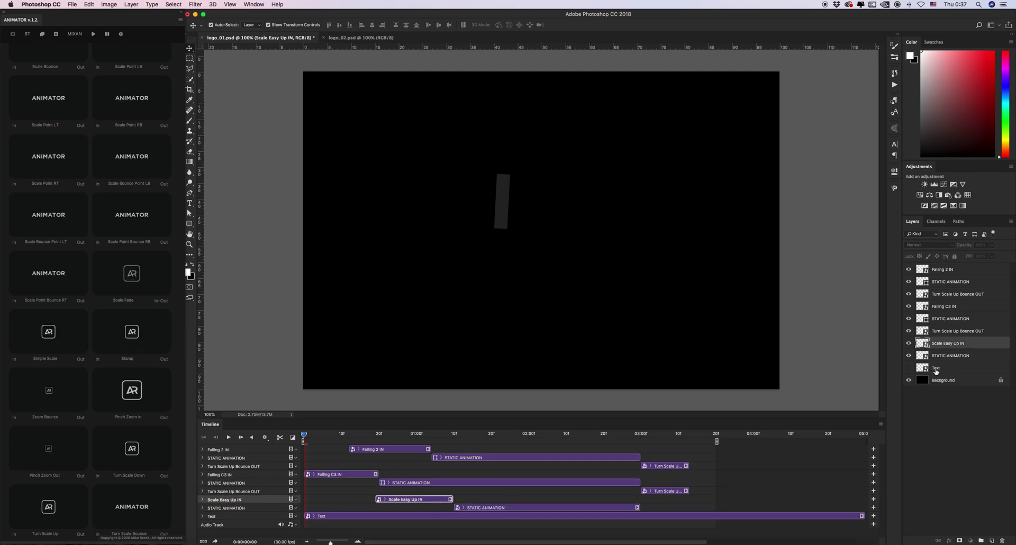
{"action": "left_click", "coordinate": [903, 372]}
{"action": "left_click", "coordinate": [908, 368]}
{"action": "scroll", "coordinate": [82, 72], "scroll_direction": "up", "scroll_amount": 10}
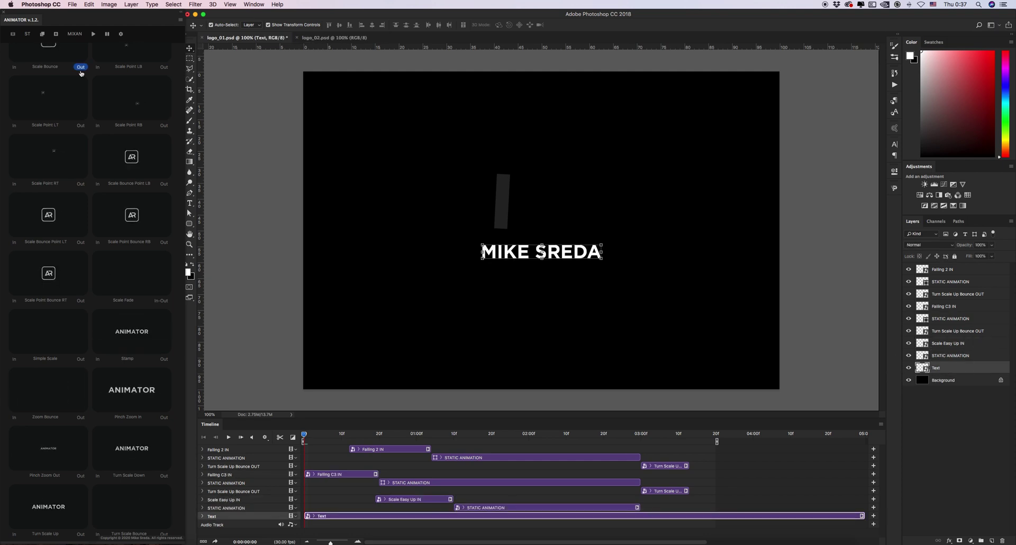
{"action": "left_click", "coordinate": [40, 56]}
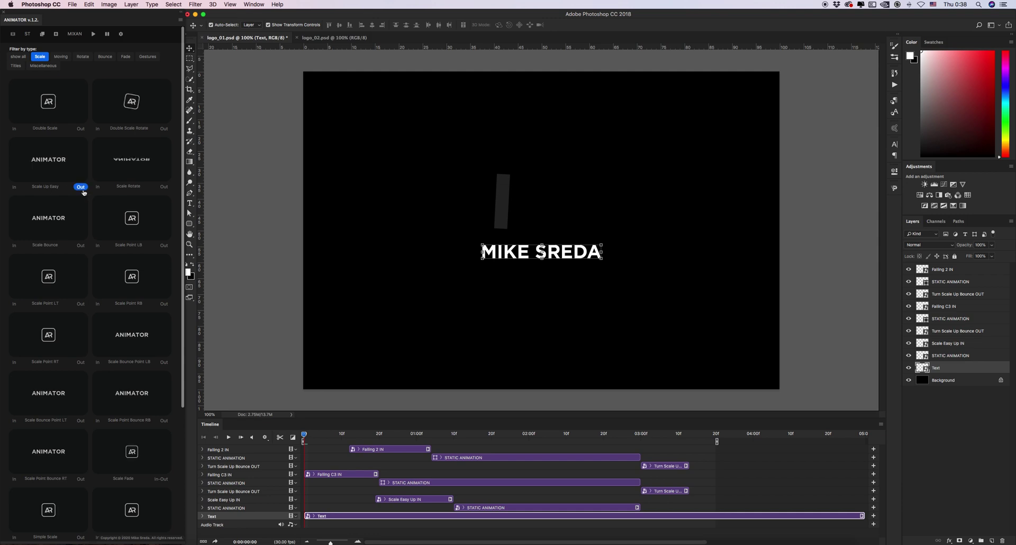
{"action": "left_click", "coordinate": [107, 34]}
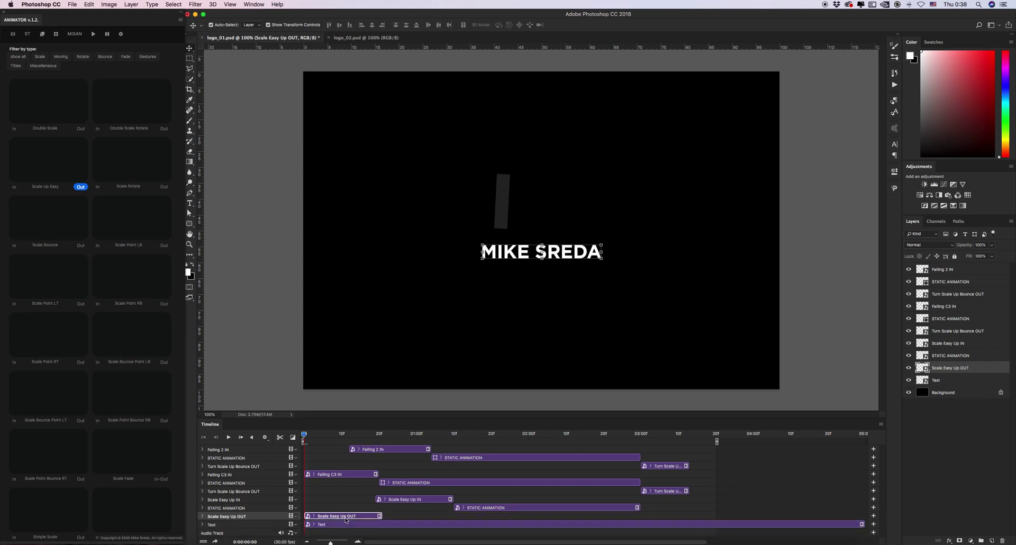
Place the Text's Scale Easy Up OUT clip at 03:00f, directly after its STATIC ANIMATION clip, and delete the original Text layer.
{"action": "left_click_drag", "start_coordinate": [346, 519], "coordinate": [670, 514]}
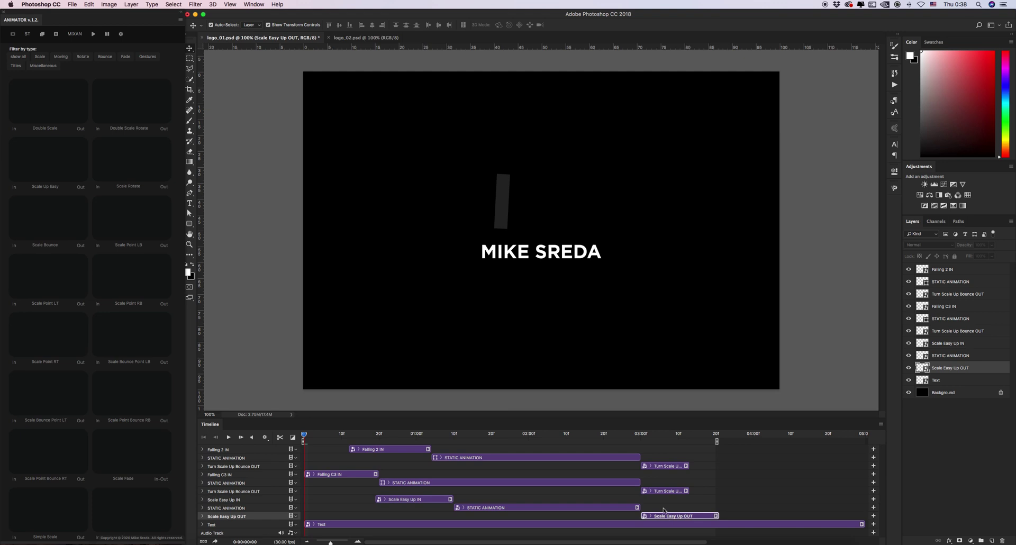
{"action": "left_click", "coordinate": [950, 381]}
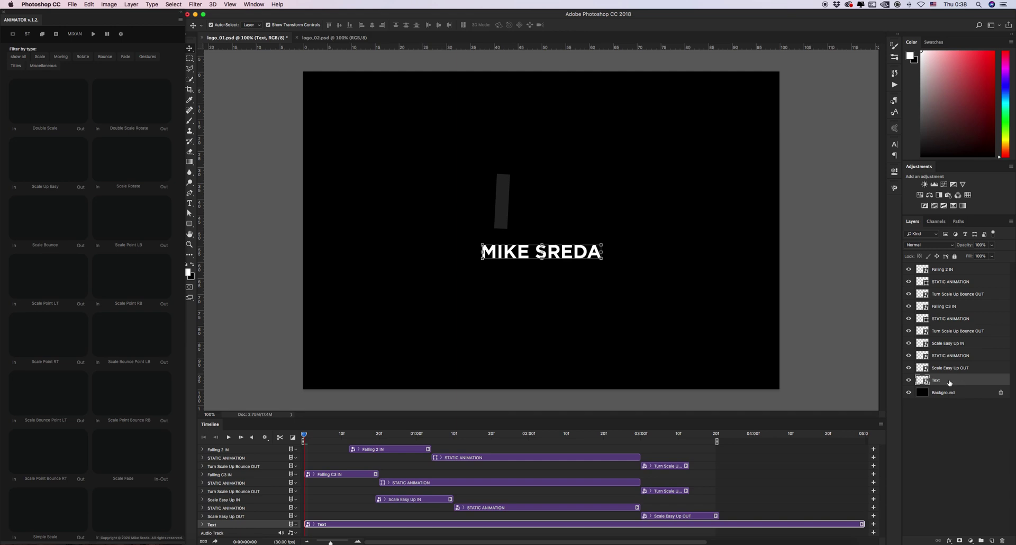
{"action": "key", "text": "Delete"}
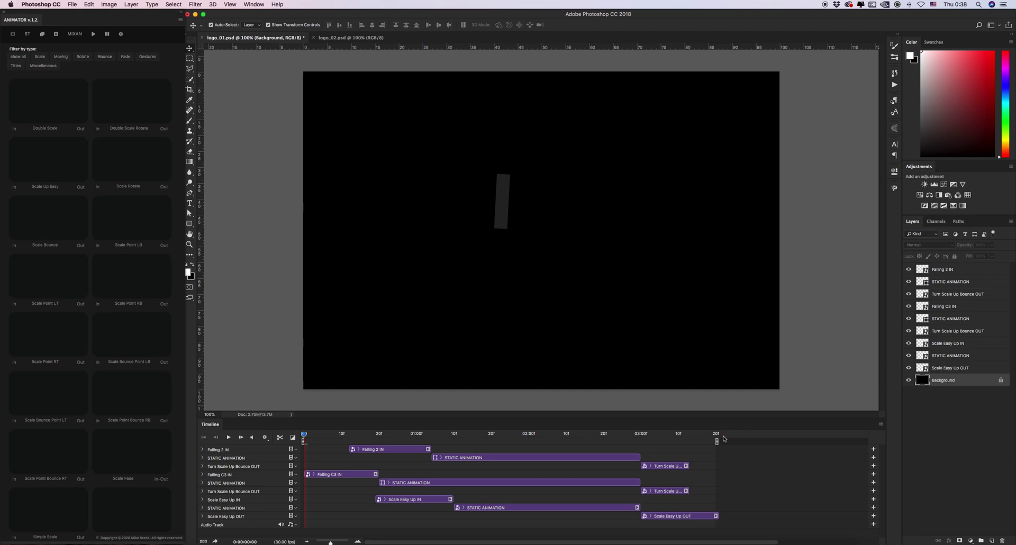
{"action": "left_click_drag", "start_coordinate": [717, 441], "coordinate": [721, 441]}
Stagger the endings by extending the static clips and delaying the out clips about 2 frames for the Bottom Element and 4 for the Text.
{"action": "left_click_drag", "start_coordinate": [304, 435], "coordinate": [693, 441]}
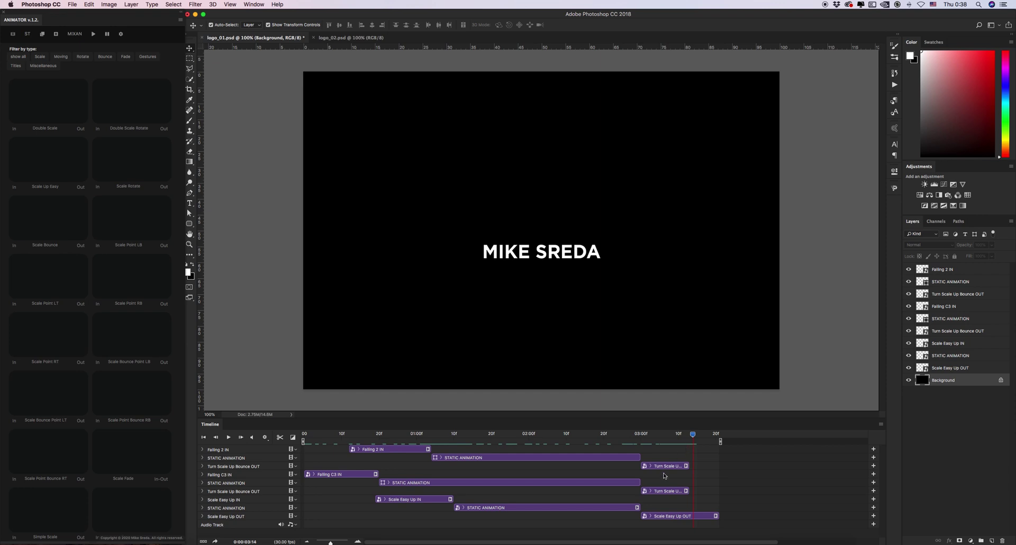
{"action": "left_click", "coordinate": [357, 540]}
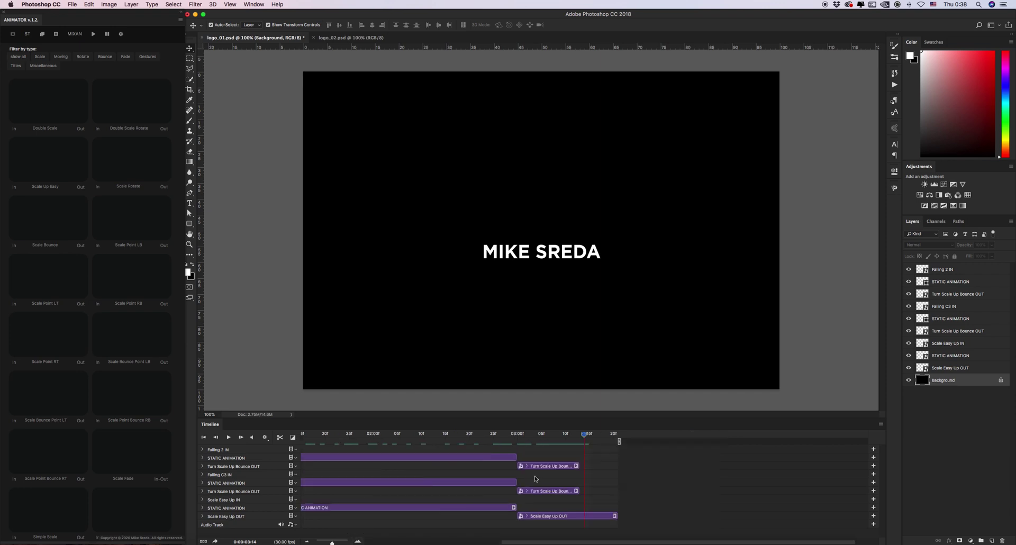
{"action": "left_click", "coordinate": [483, 442]}
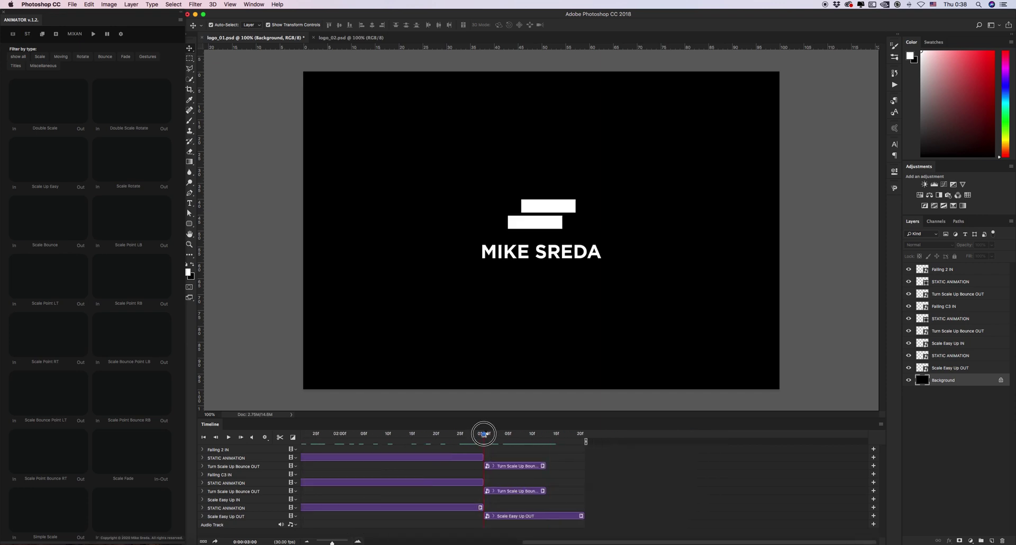
{"action": "left_click_drag", "start_coordinate": [495, 493], "coordinate": [515, 514]}
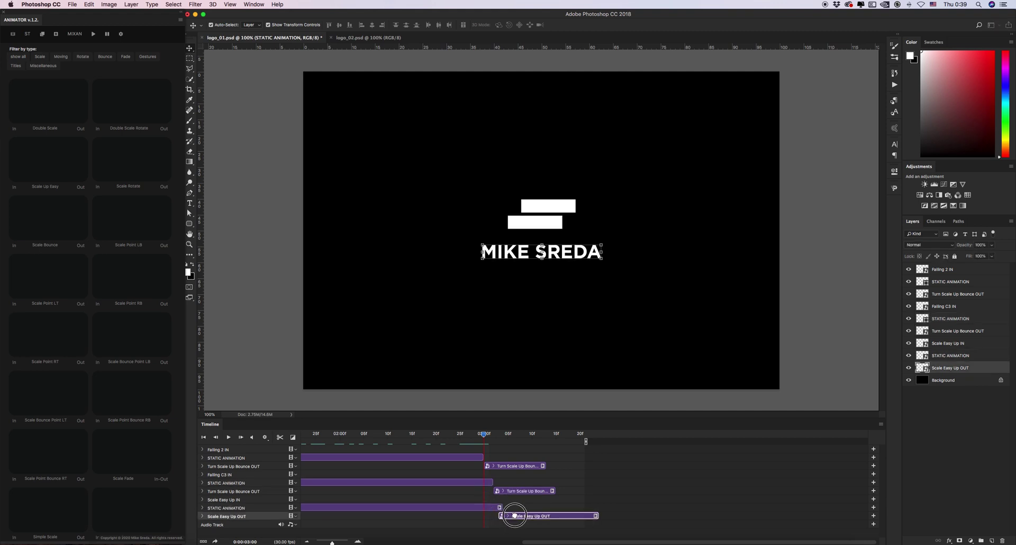
Scrub through the end of the timeline to review the staggered out animations.
{"action": "left_click_drag", "start_coordinate": [486, 435], "coordinate": [599, 434]}
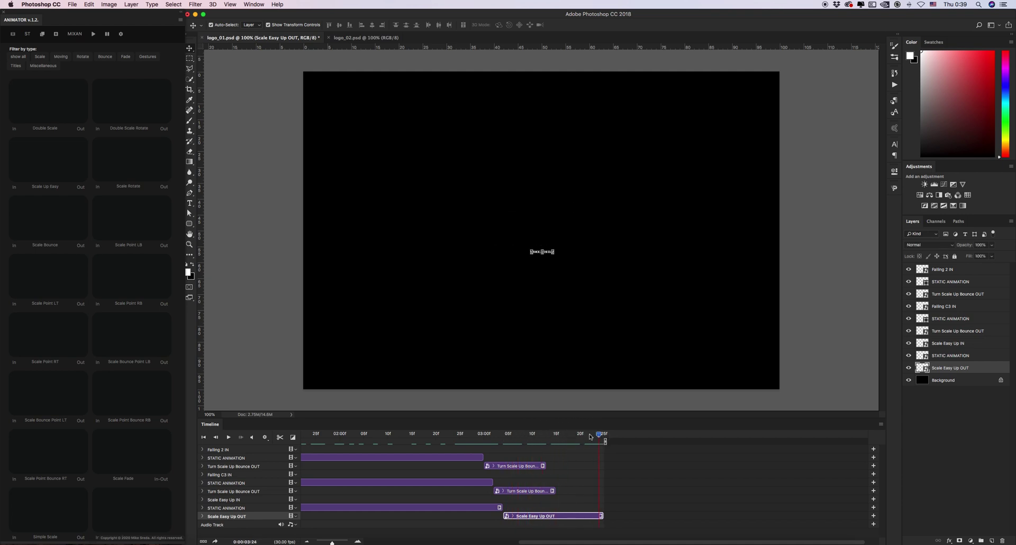
{"action": "left_click", "coordinate": [307, 541]}
{"action": "left_click", "coordinate": [307, 541]}
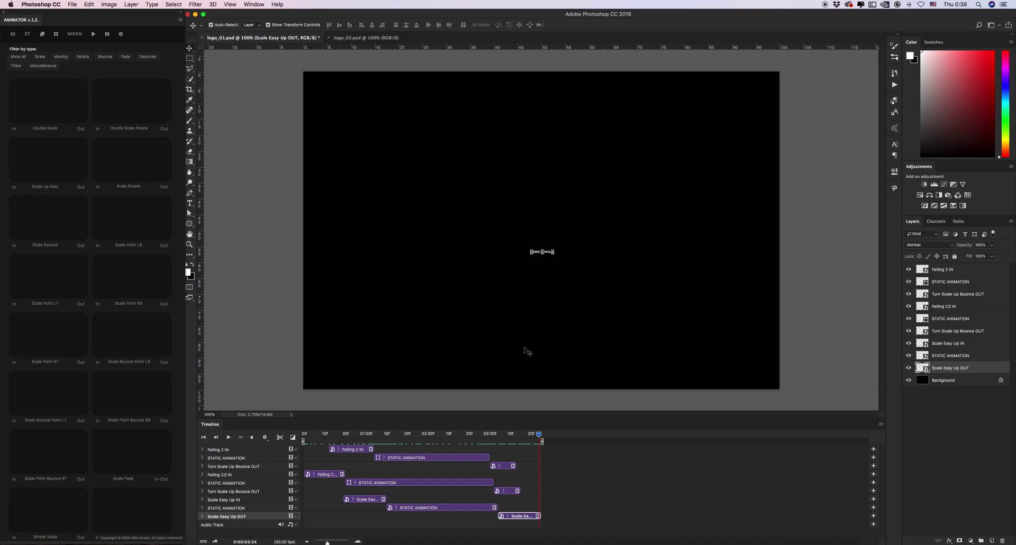
{"action": "mouse_move", "coordinate": [541, 438]}
{"action": "left_mouse_down"}
{"action": "mouse_move", "coordinate": [524, 434]}
{"action": "mouse_move", "coordinate": [565, 441]}
{"action": "mouse_move", "coordinate": [377, 434]}
{"action": "mouse_move", "coordinate": [571, 438]}
{"action": "mouse_move", "coordinate": [541, 438]}
{"action": "left_mouse_up"}
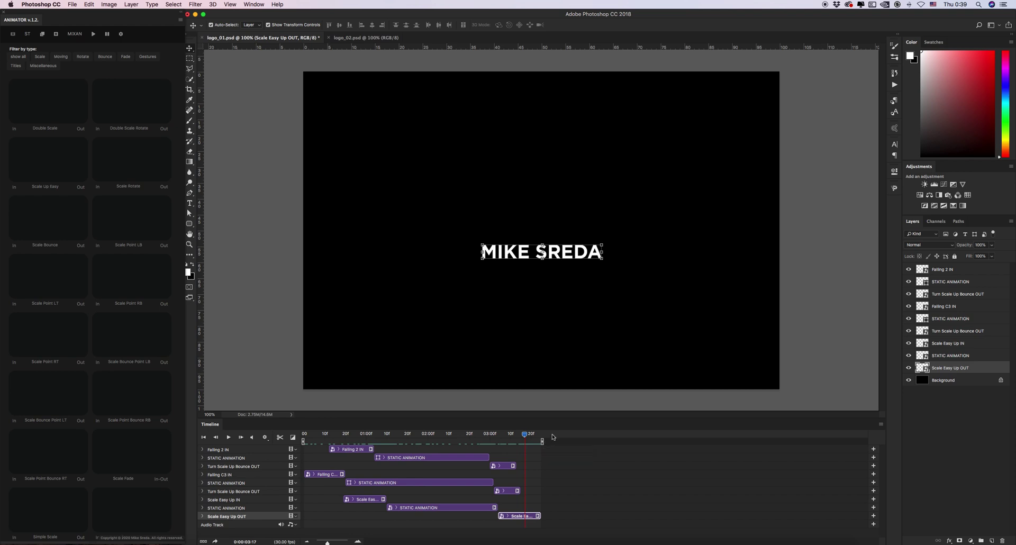
{"action": "left_click_drag", "start_coordinate": [526, 437], "coordinate": [467, 435]}
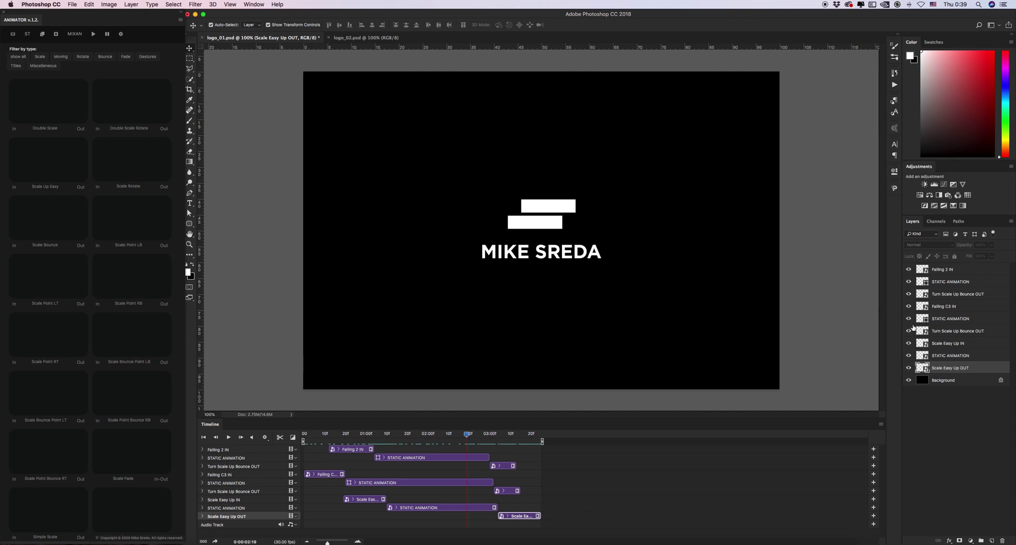
Add an empty layer above the Background and make its clip span the timeline from 00 to 05:00f.
{"action": "left_click", "coordinate": [953, 379]}
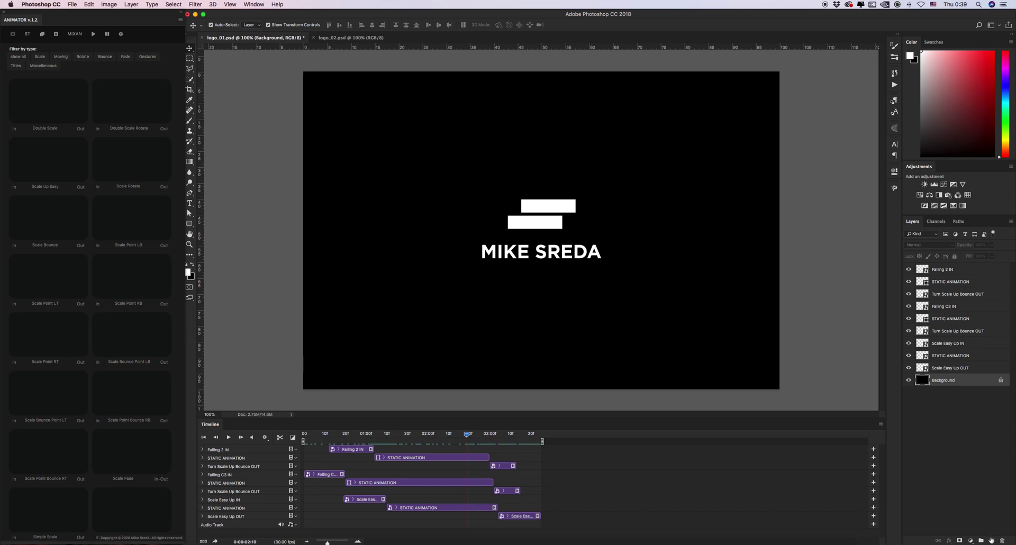
{"action": "left_click", "coordinate": [992, 541]}
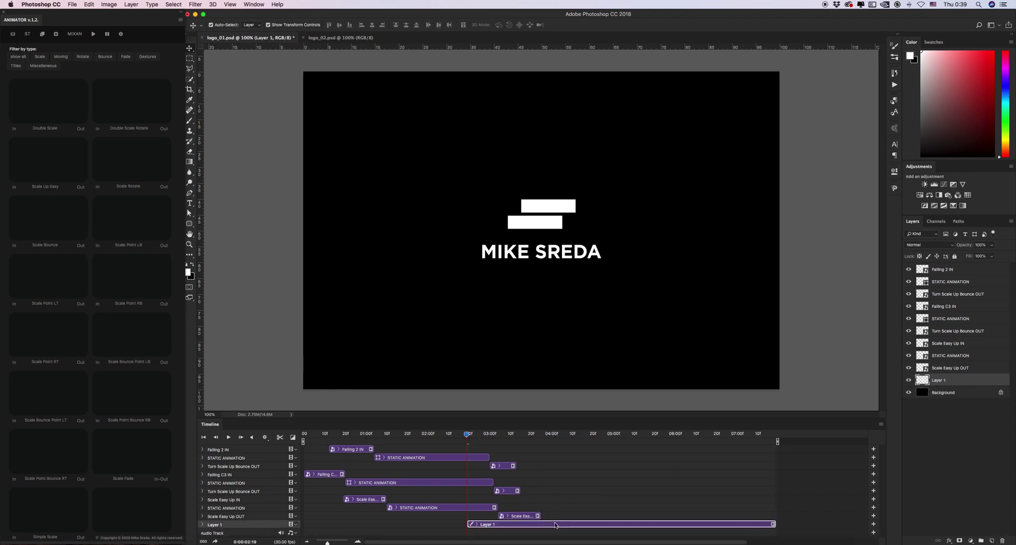
{"action": "left_click_drag", "start_coordinate": [555, 525], "coordinate": [391, 524]}
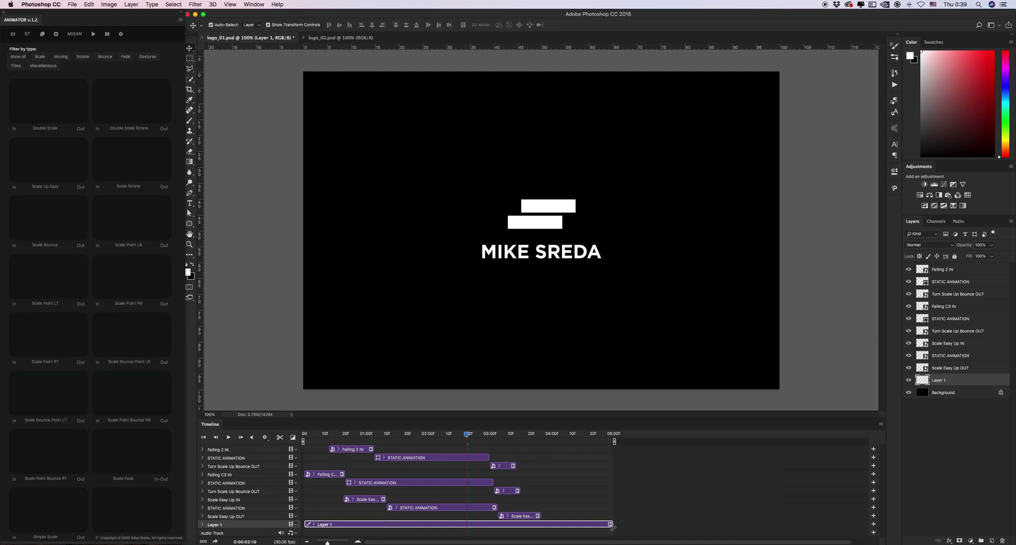
{"action": "left_click_drag", "start_coordinate": [612, 526], "coordinate": [577, 519]}
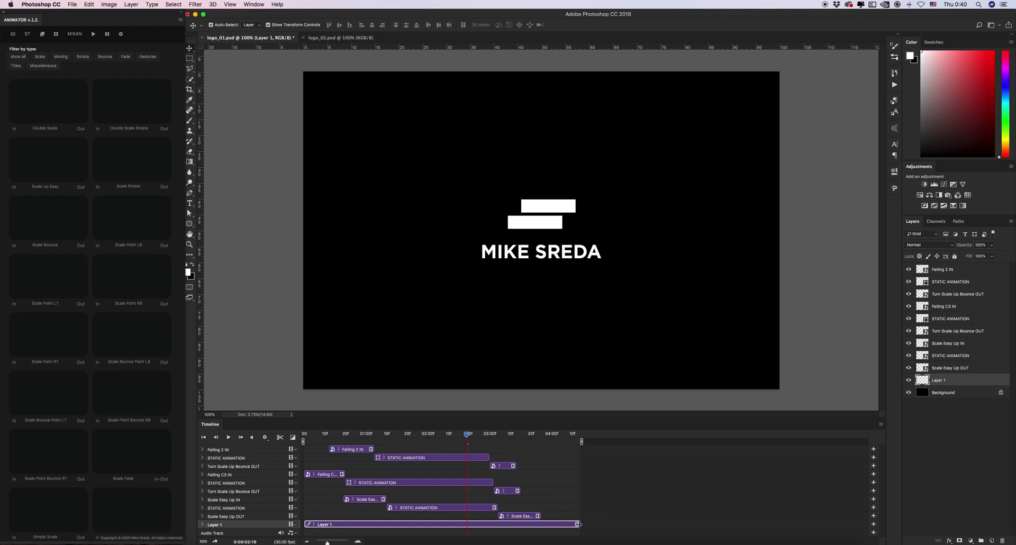
{"action": "left_click_drag", "start_coordinate": [579, 524], "coordinate": [612, 524]}
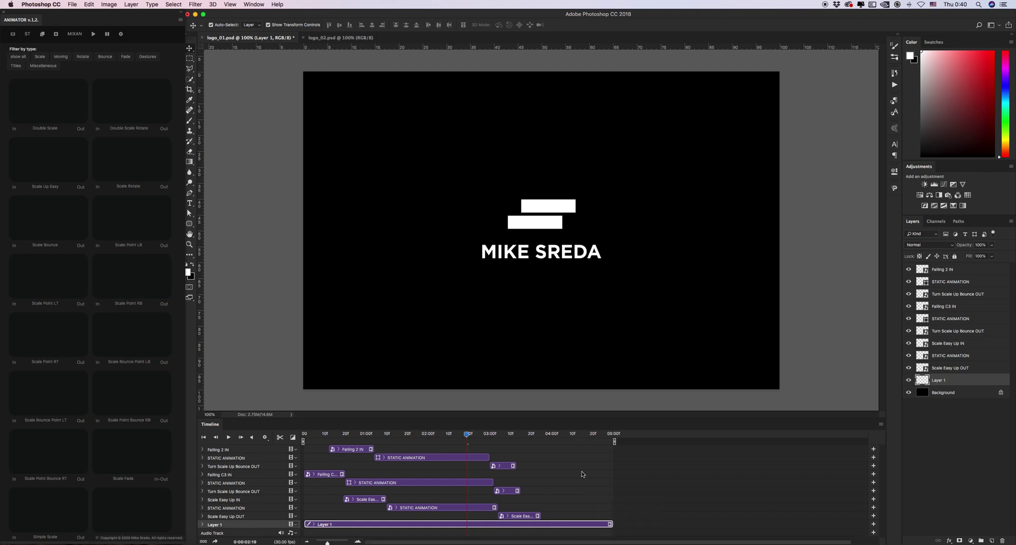
Play back the timeline to preview the complete logo animation.
{"action": "left_click", "coordinate": [662, 461]}
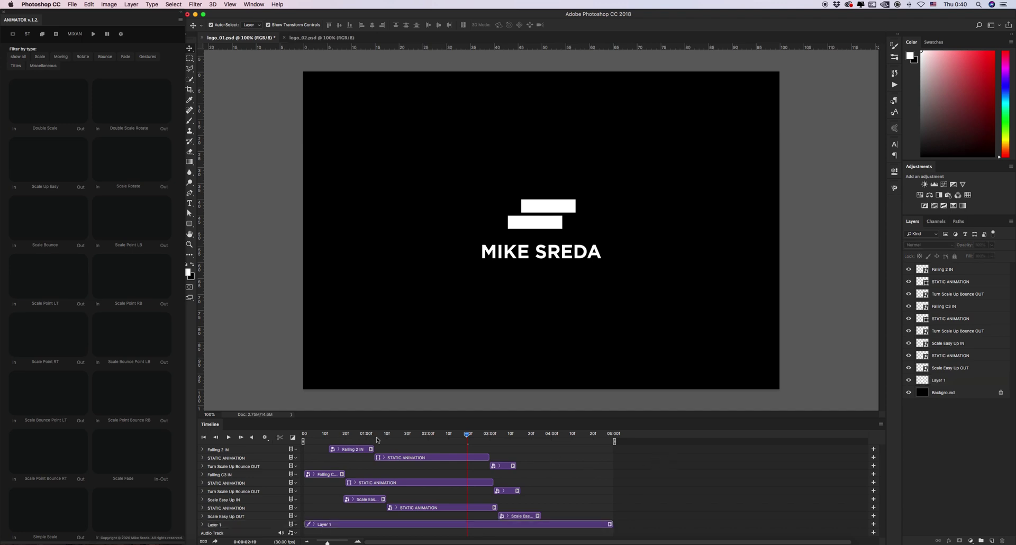
{"action": "left_click", "coordinate": [228, 438]}
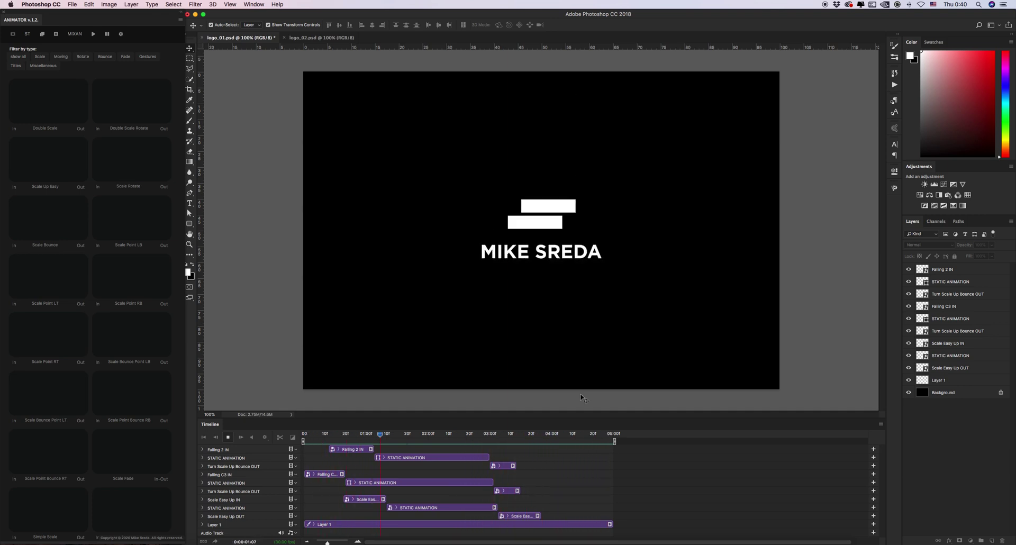
{"action": "key", "text": "space"}
Group the Top Element's Falling 2 IN, STATIC ANIMATION and Turn Scale Up Bounce OUT layers.
{"action": "left_click", "coordinate": [946, 307]}
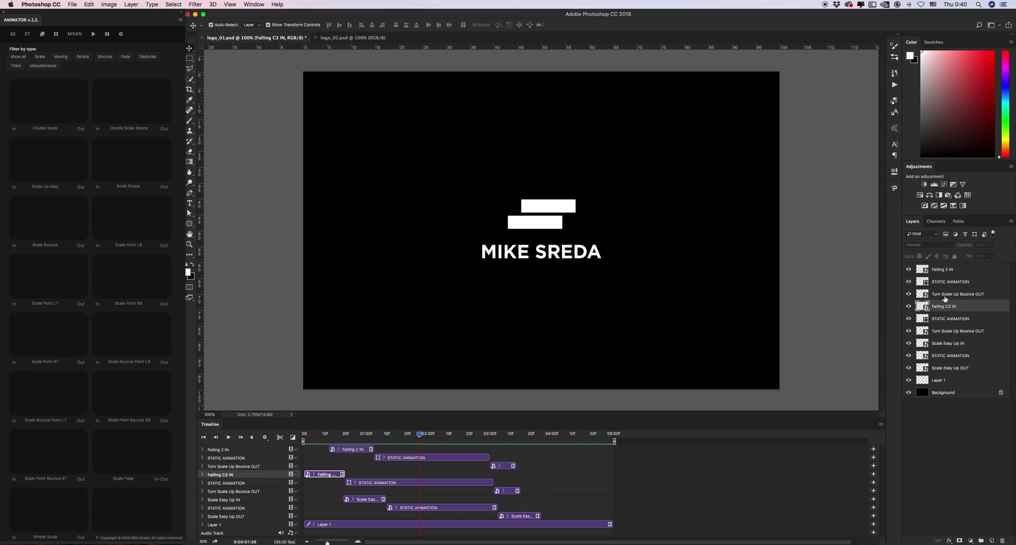
{"action": "left_click", "coordinate": [945, 295]}
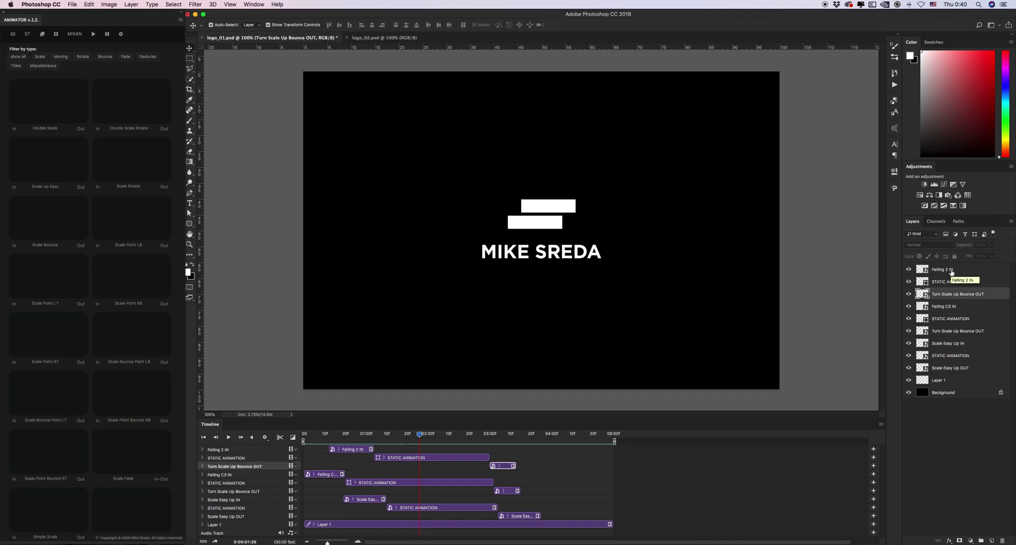
{"action": "left_click", "coordinate": [953, 270], "text": "shift"}
{"action": "key", "text": "super+g"}
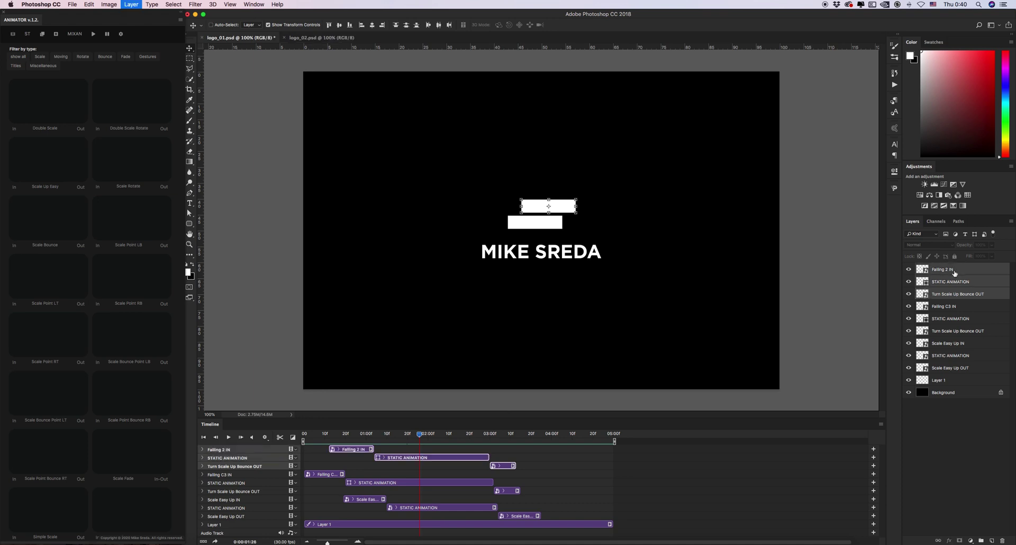
Group the Bottom Element's Falling C3 IN, STATIC ANIMATION and Turn Scale Up Bounce OUT layers.
{"action": "left_click", "coordinate": [944, 281]}
{"action": "left_click", "coordinate": [945, 304], "text": "shift"}
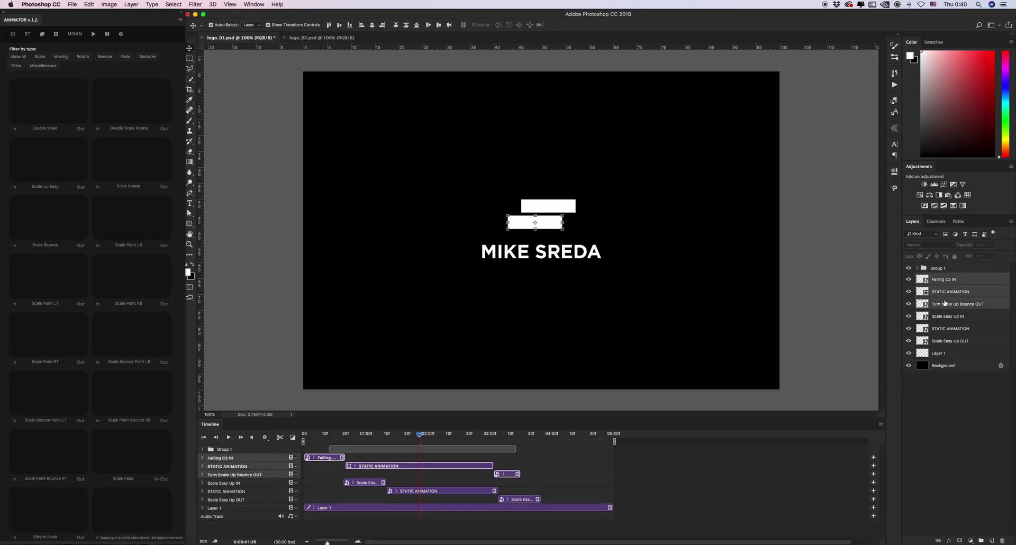
{"action": "key", "text": "super+g"}
Group the Text's Scale Easy Up IN, STATIC ANIMATION and Scale Easy Up OUT layers and deselect everything.
{"action": "left_click", "coordinate": [946, 289]}
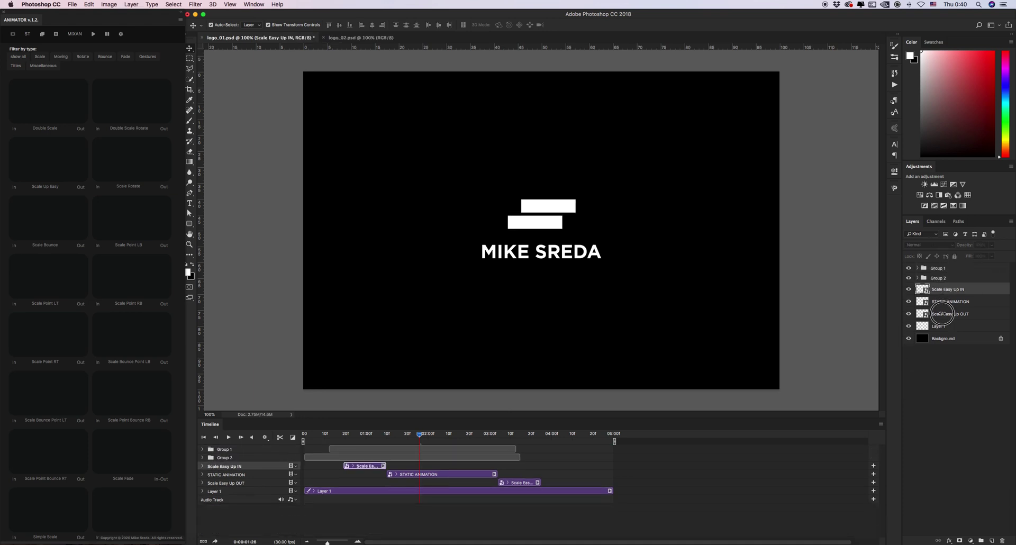
{"action": "left_click", "coordinate": [943, 314], "text": "shift"}
{"action": "key", "text": "super+g"}
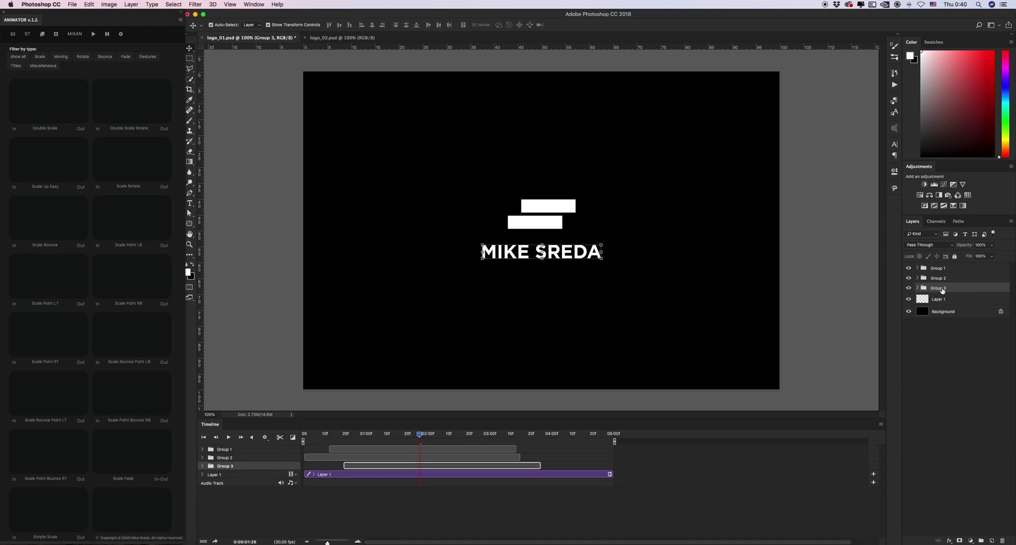
{"action": "left_click", "coordinate": [798, 385]}
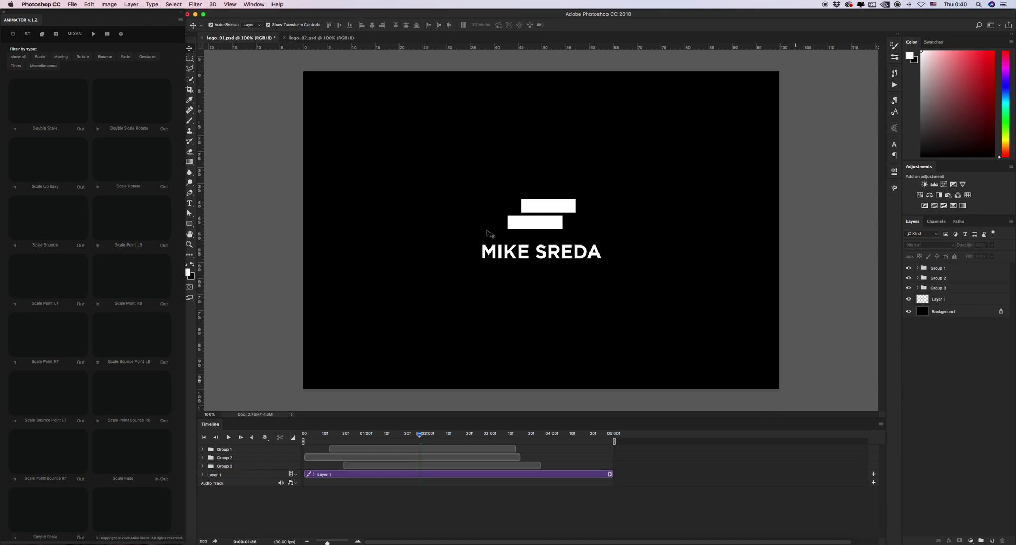
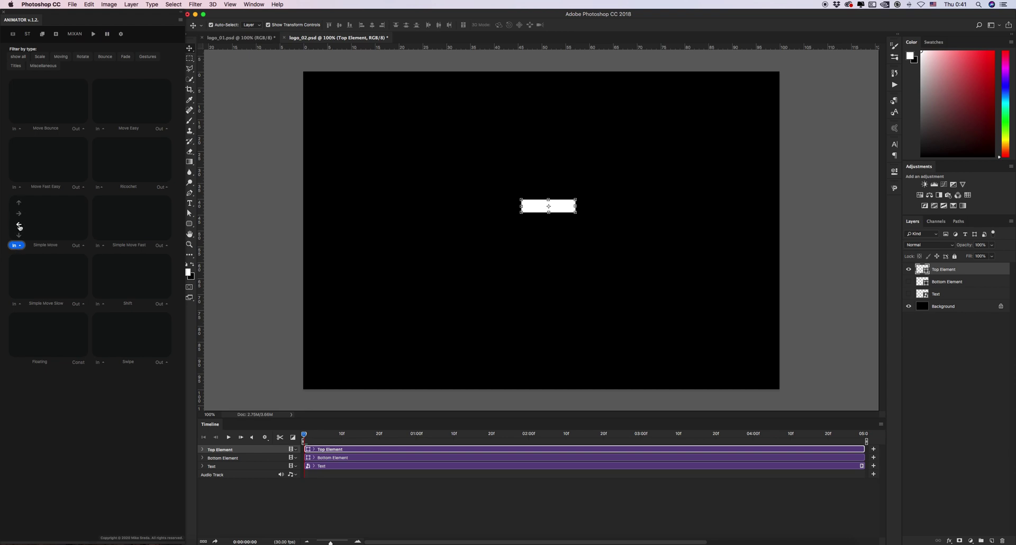
Apply Simple Move Left In to the Top Element and add a static animation clip after it, extended to 03:00f.
{"action": "left_click", "coordinate": [19, 225]}
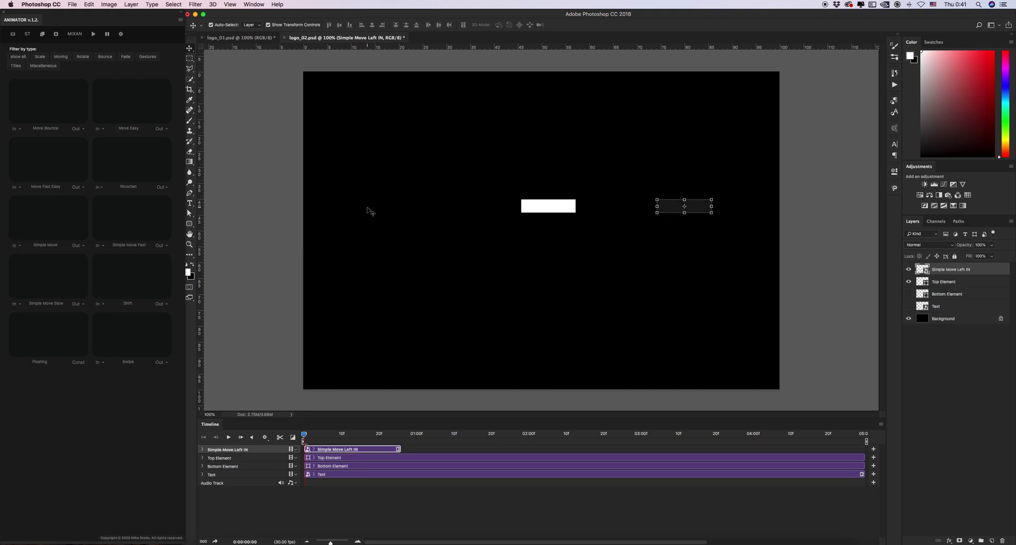
{"action": "left_click", "coordinate": [943, 284]}
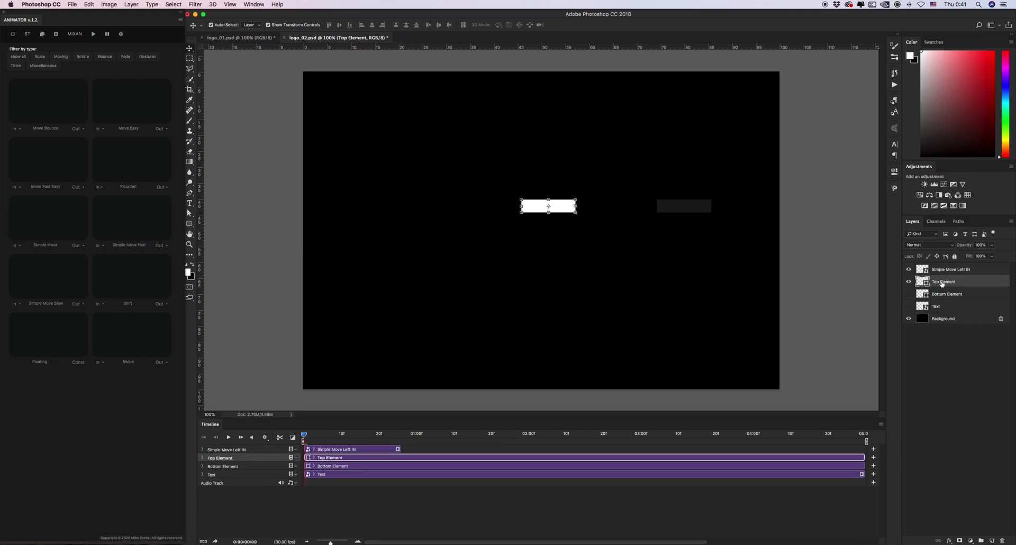
{"action": "left_click", "coordinate": [28, 34]}
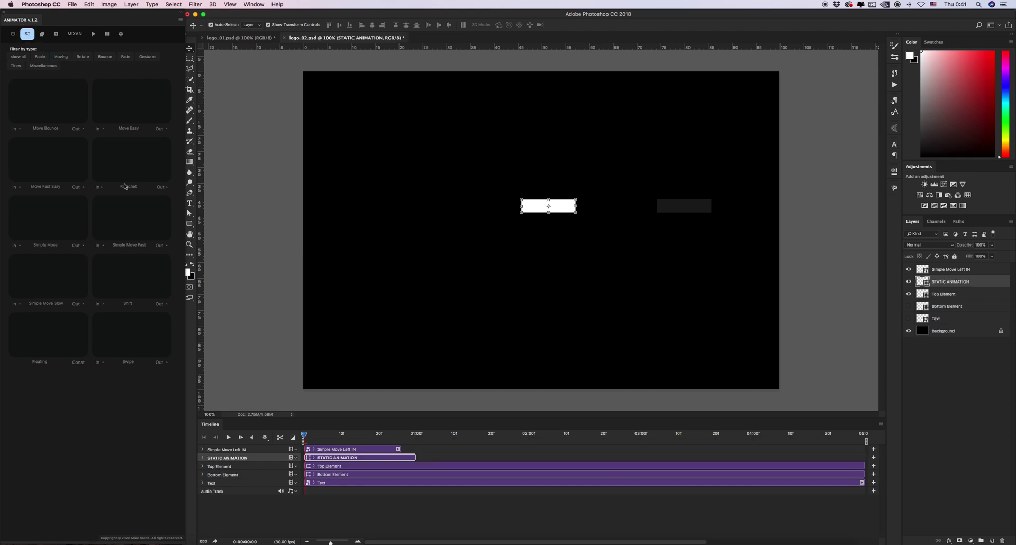
{"action": "left_click_drag", "start_coordinate": [348, 458], "coordinate": [444, 459]}
{"action": "left_click_drag", "start_coordinate": [514, 461], "coordinate": [642, 456]}
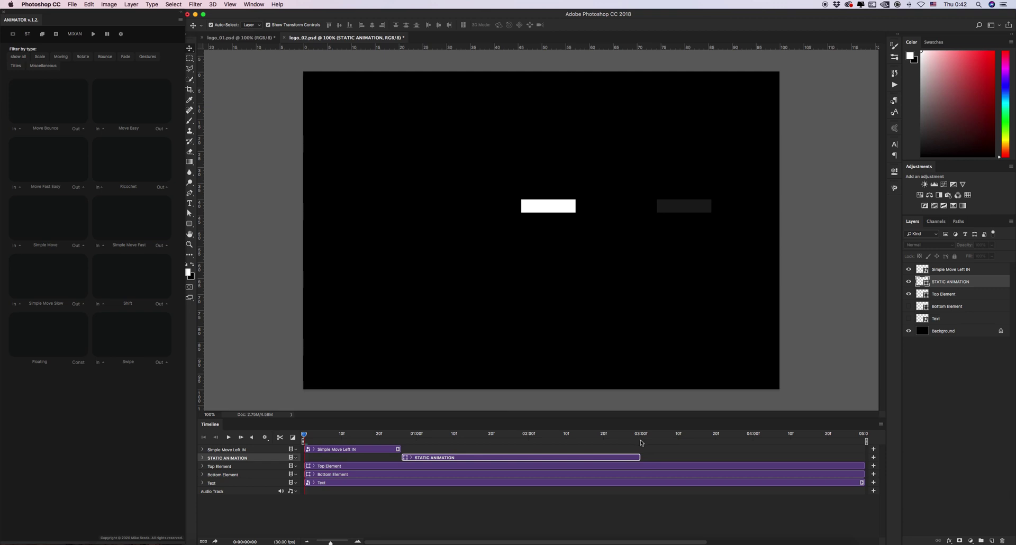
Apply Simple Move Left Out to the Top Element and place its clip right after the static animation at 03:00f.
{"action": "left_click", "coordinate": [945, 294]}
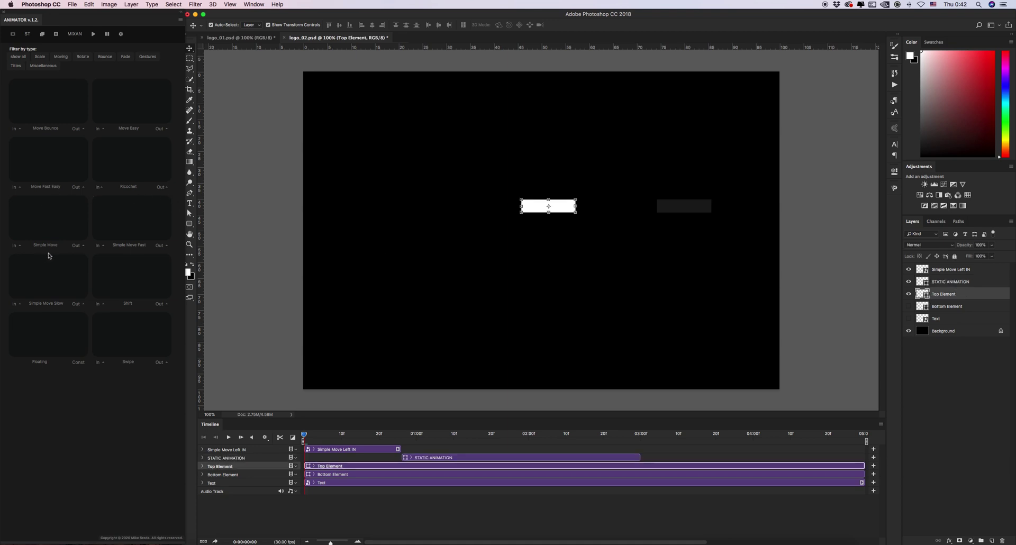
{"action": "mouse_move", "coordinate": [80, 248]}
{"action": "left_click", "coordinate": [79, 225]}
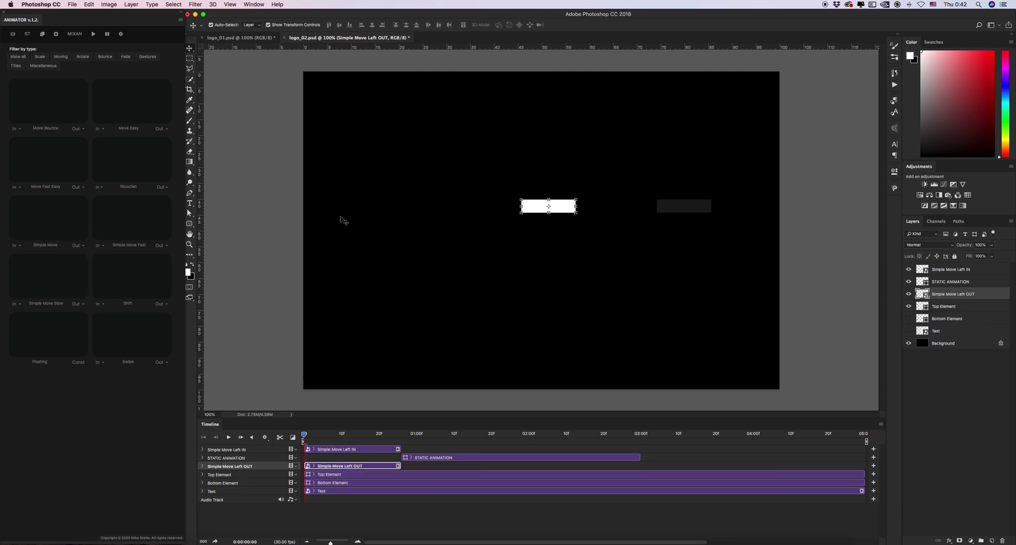
{"action": "left_click_drag", "start_coordinate": [323, 467], "coordinate": [664, 466]}
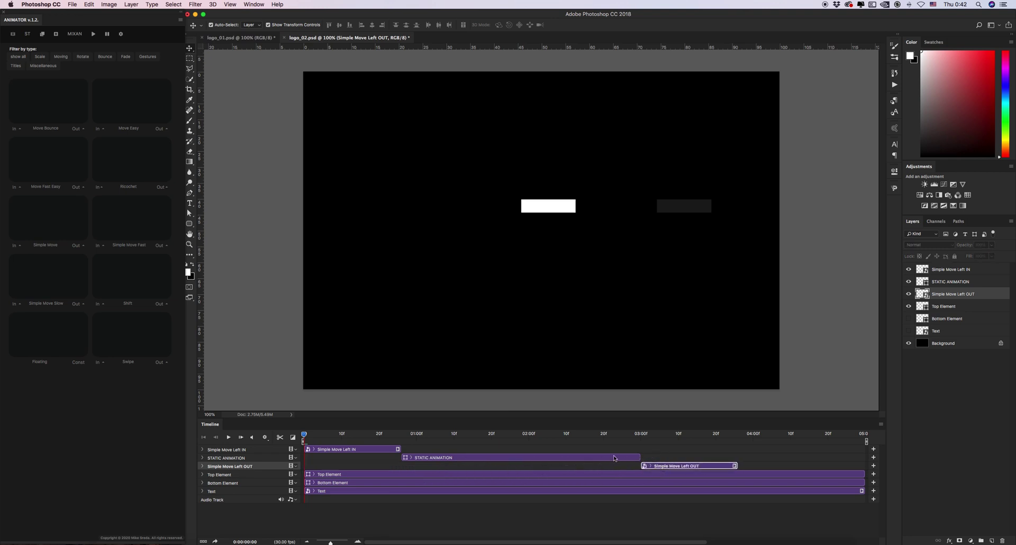
Delete the original Top Element layer and scrub through the timeline to preview its animation.
{"action": "left_click", "coordinate": [952, 307]}
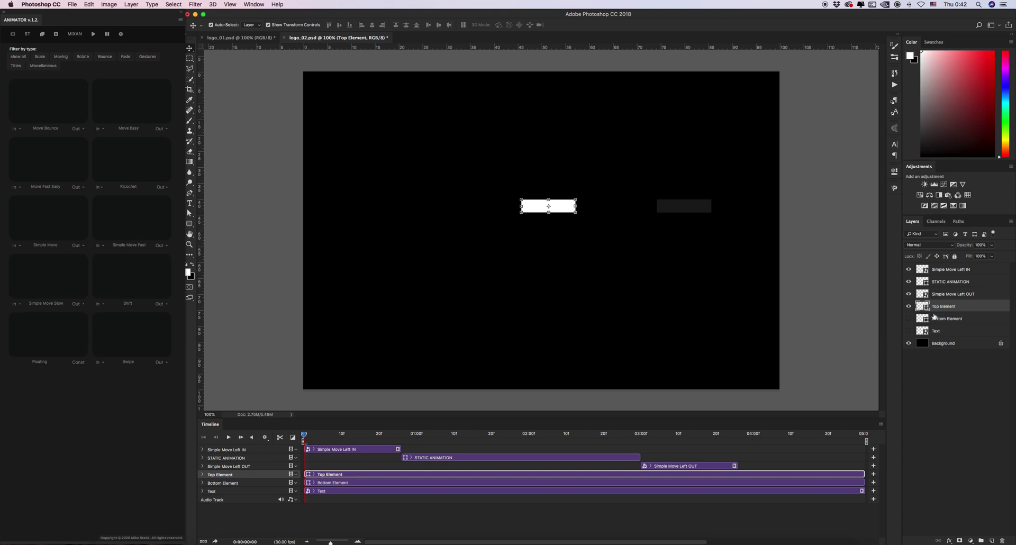
{"action": "key", "text": "Delete"}
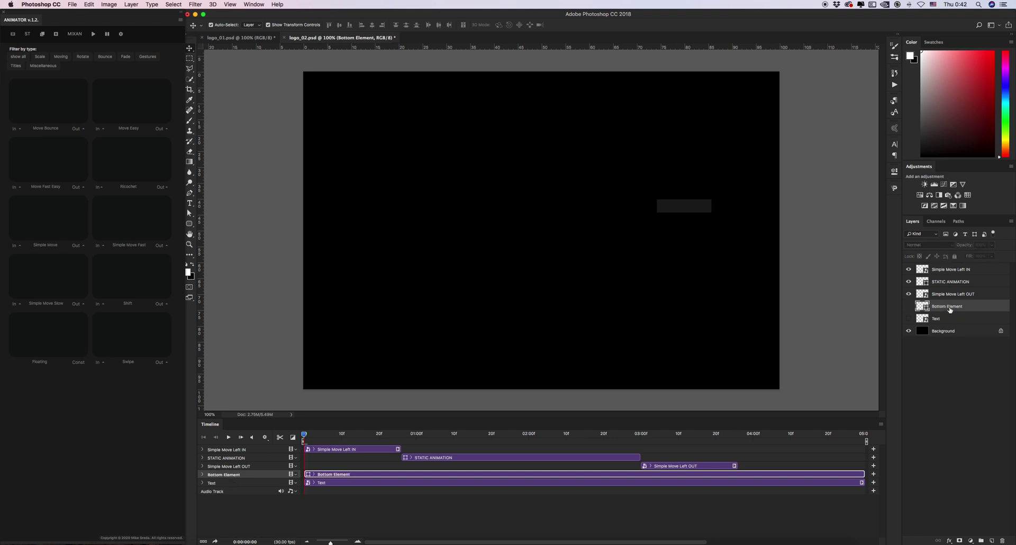
{"action": "left_click_drag", "start_coordinate": [305, 436], "coordinate": [674, 436]}
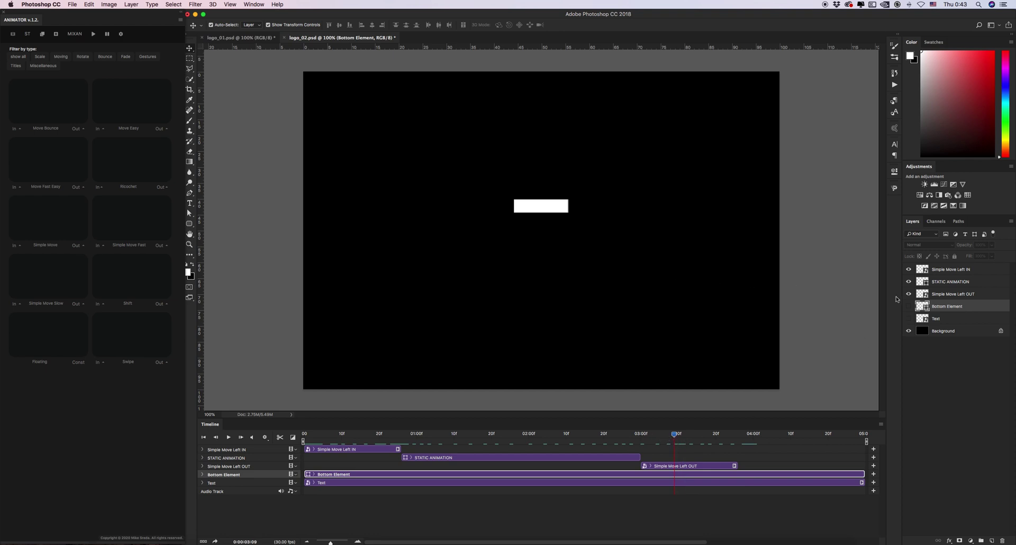
Show the Bottom Element layer and group the Top Element's in, static and out layers as "Top Element Animation".
{"action": "left_click", "coordinate": [909, 307]}
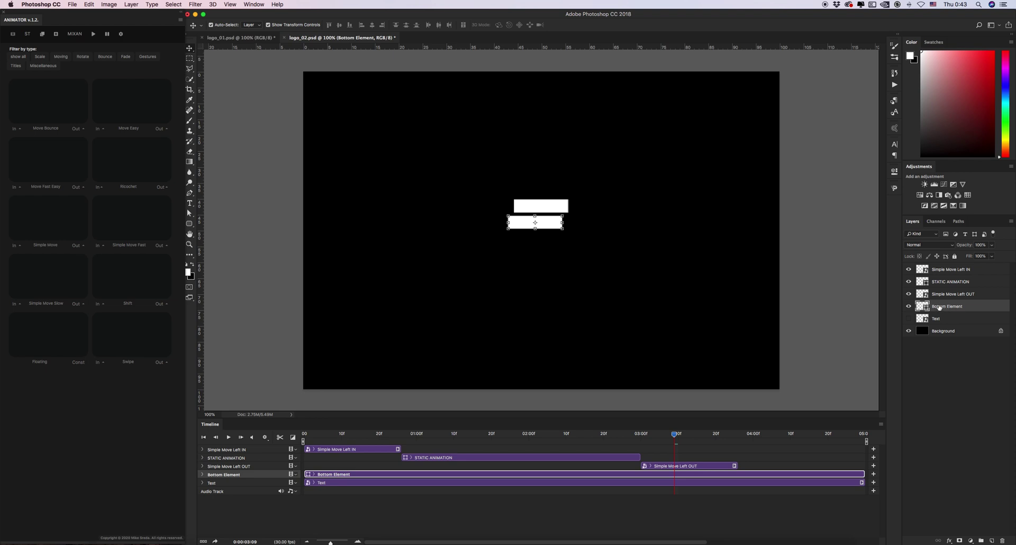
{"action": "left_click", "coordinate": [969, 295]}
{"action": "left_click", "coordinate": [962, 271], "text": "shift"}
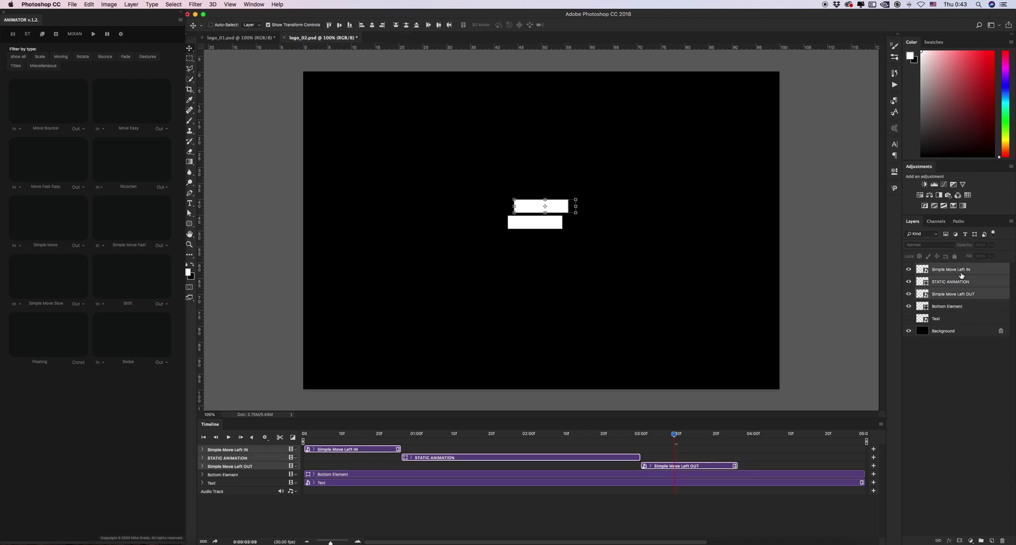
{"action": "key", "text": "super+g"}
{"action": "double_click", "coordinate": [939, 269]}
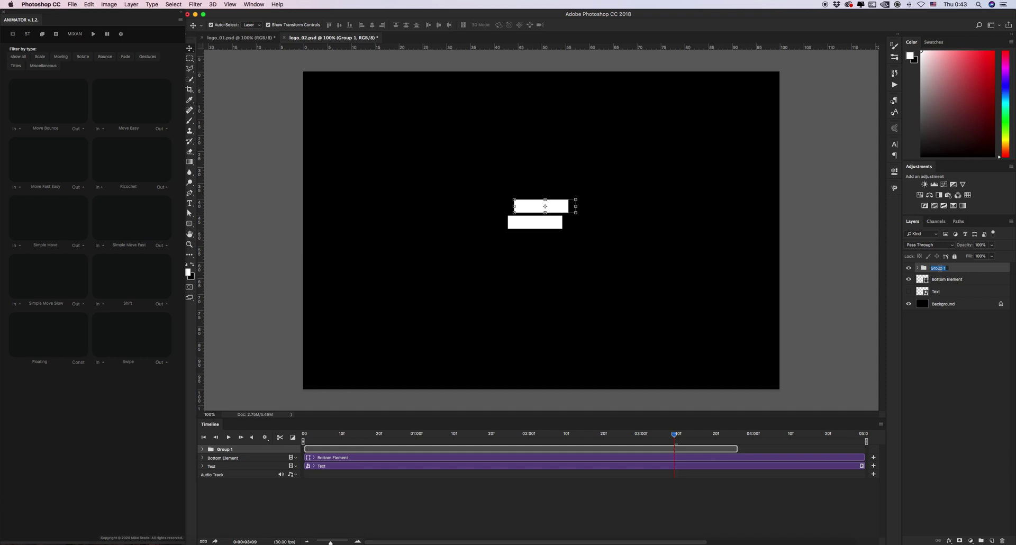
{"action": "type", "text": "Top Element Animation"}
{"action": "key", "text": "Return"}
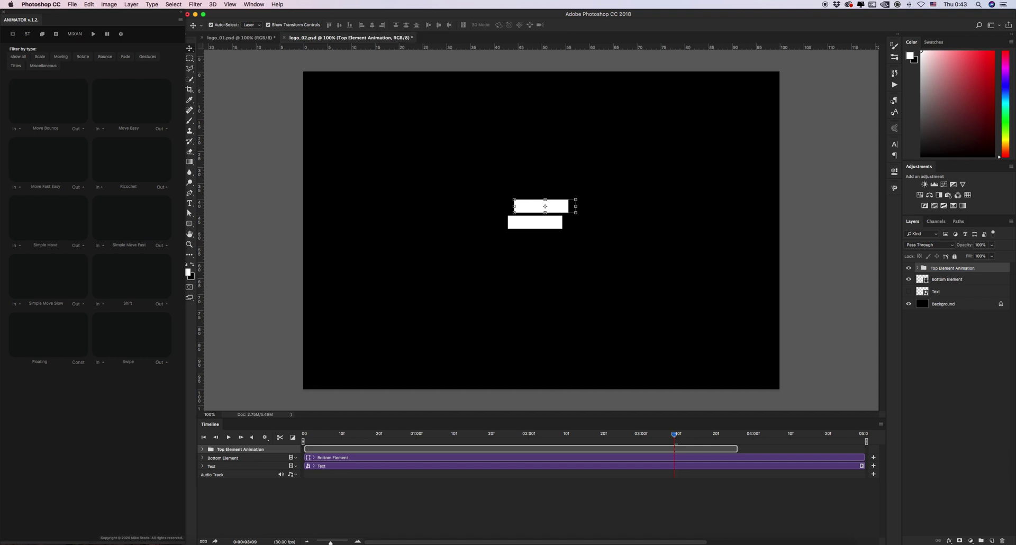
Apply Simple Move Right In to the Bottom Element and create a static animation from it.
{"action": "left_click", "coordinate": [944, 281]}
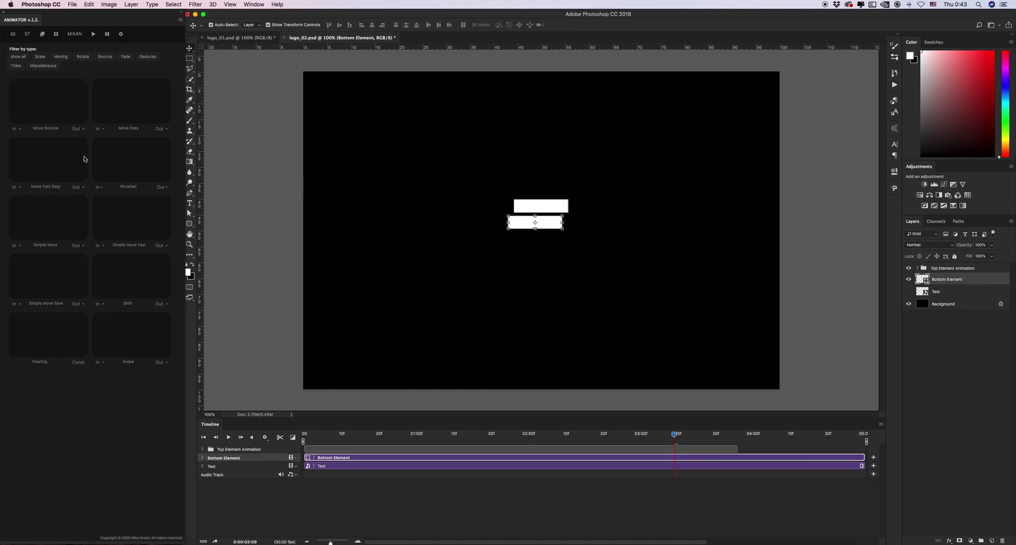
{"action": "left_click", "coordinate": [17, 246]}
{"action": "left_click", "coordinate": [22, 216]}
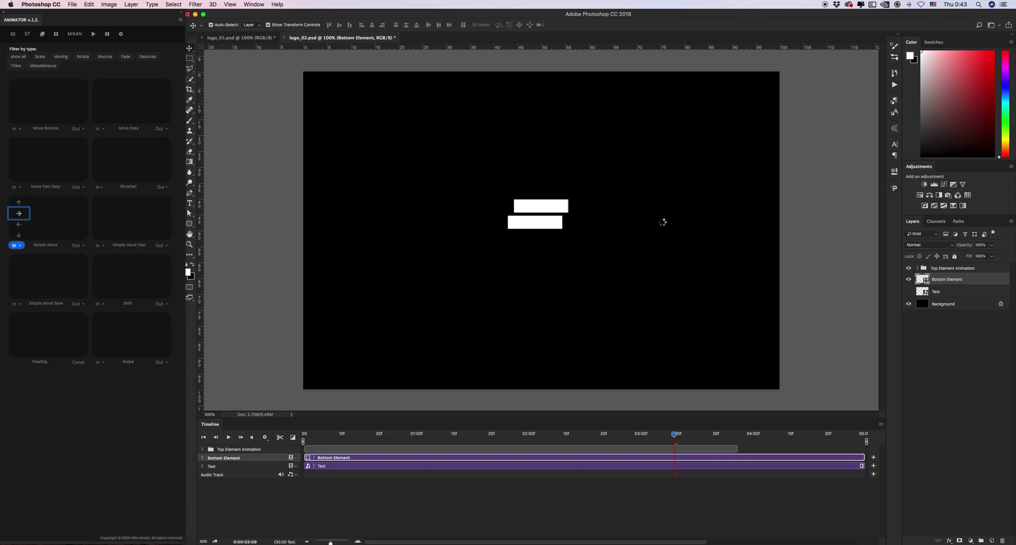
{"action": "left_click", "coordinate": [940, 295]}
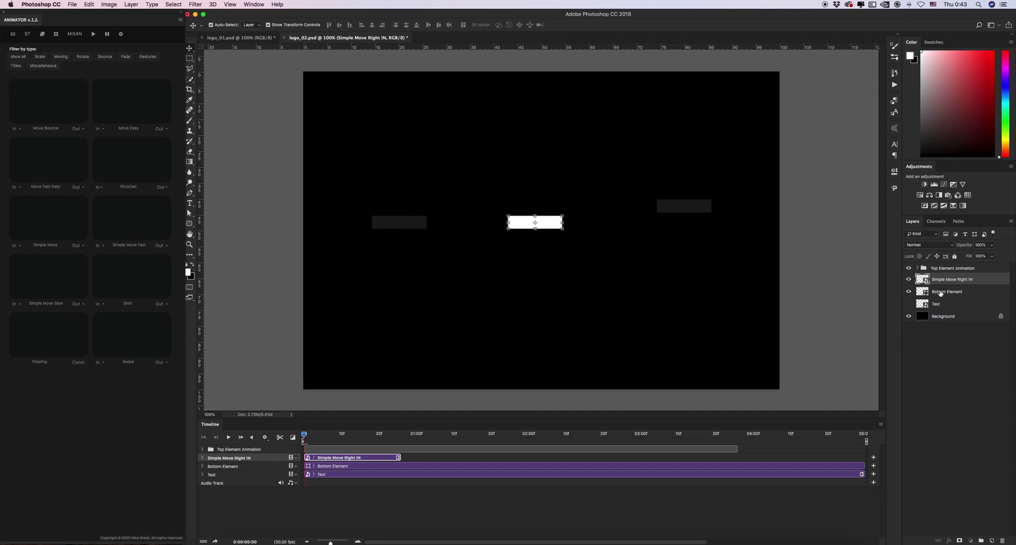
{"action": "left_click", "coordinate": [28, 34]}
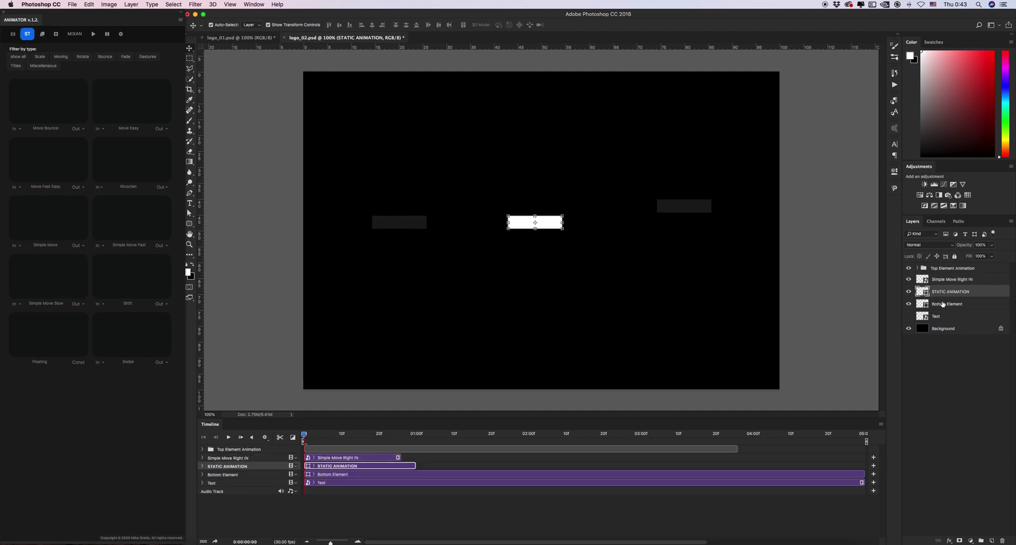
Apply Simple Move Right Out to the Bottom Element and delete the original layer.
{"action": "left_click", "coordinate": [944, 306]}
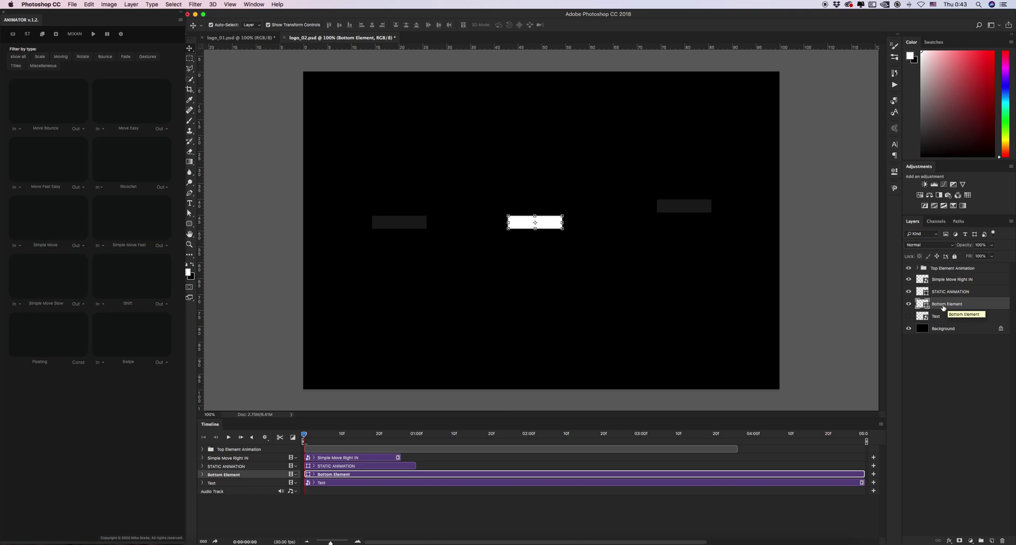
{"action": "left_click", "coordinate": [79, 246]}
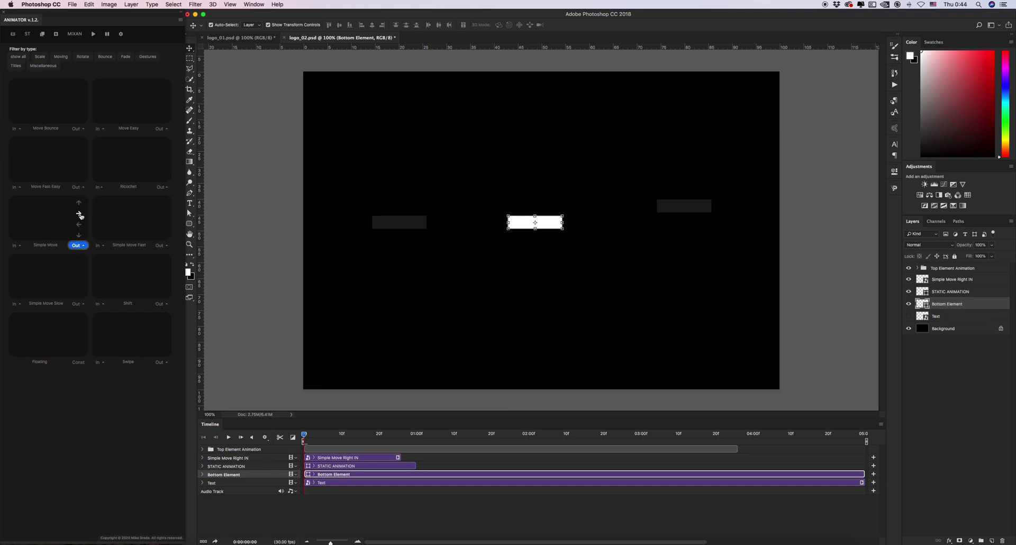
{"action": "left_click", "coordinate": [81, 216]}
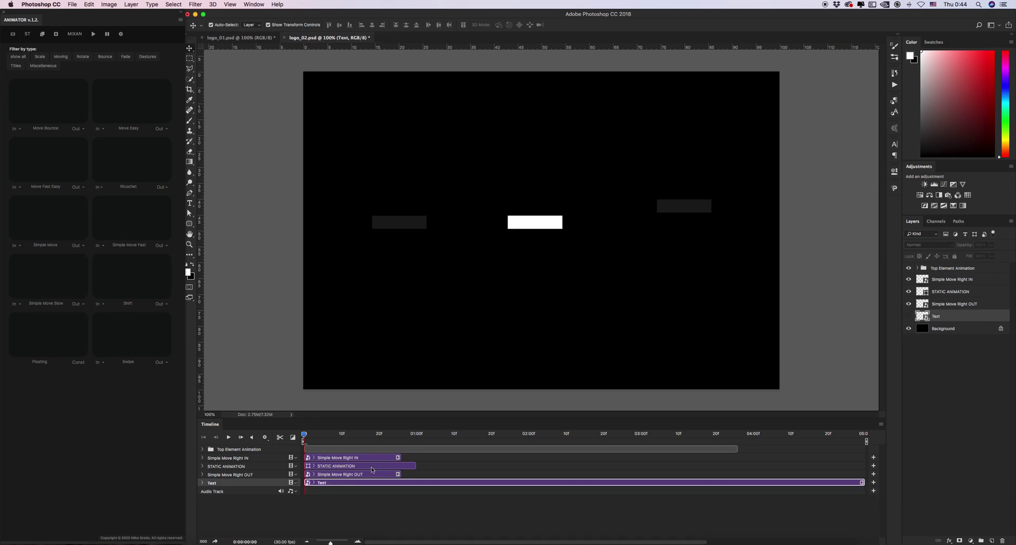
Sequence the Bottom Element's in, static and out clips, stretching the static clip to the out clip's 03:00f start, and scrub through them.
{"action": "left_click_drag", "start_coordinate": [360, 467], "coordinate": [456, 465]}
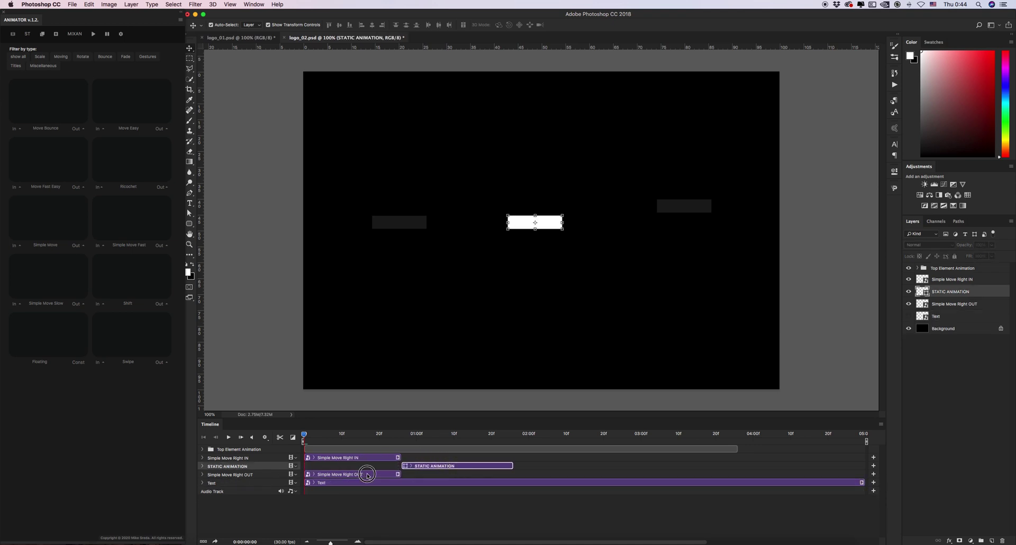
{"action": "left_click_drag", "start_coordinate": [367, 475], "coordinate": [704, 475]}
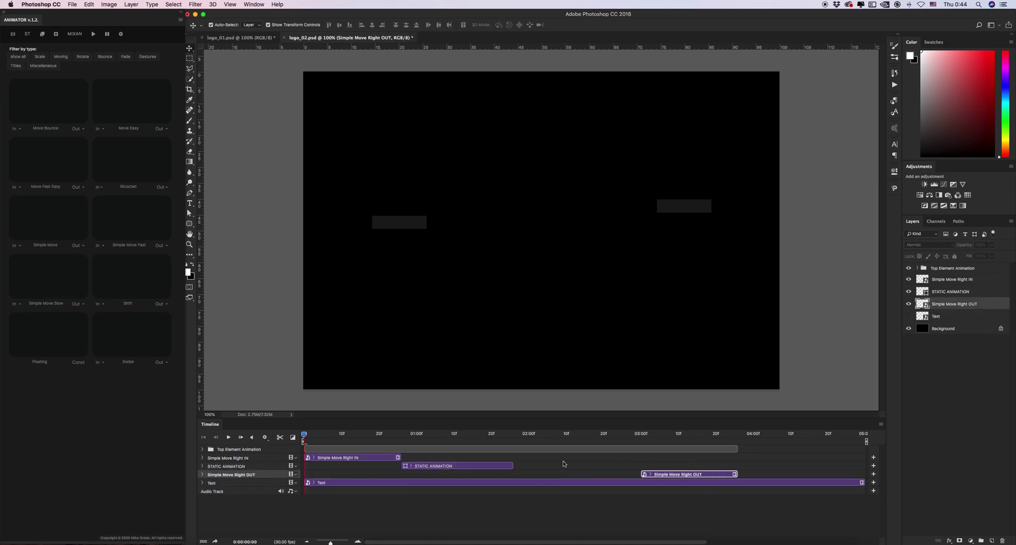
{"action": "left_click_drag", "start_coordinate": [513, 466], "coordinate": [642, 467]}
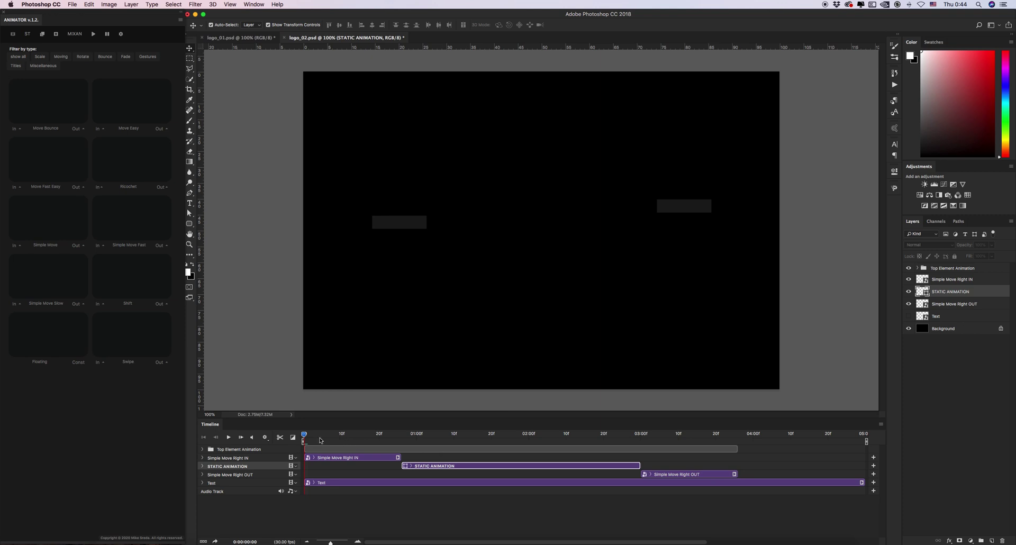
{"action": "left_click_drag", "start_coordinate": [305, 434], "coordinate": [738, 434]}
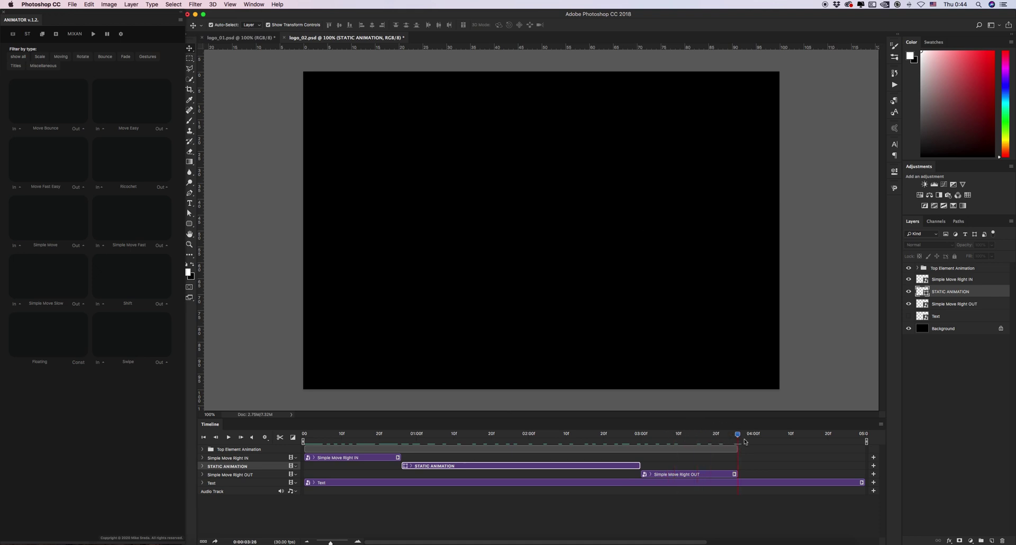
Group the Bottom Element's in, static and out layers as "Bottom Element Animation" and show the Text layer.
{"action": "left_click", "coordinate": [949, 280]}
{"action": "left_click", "coordinate": [943, 306], "text": "shift"}
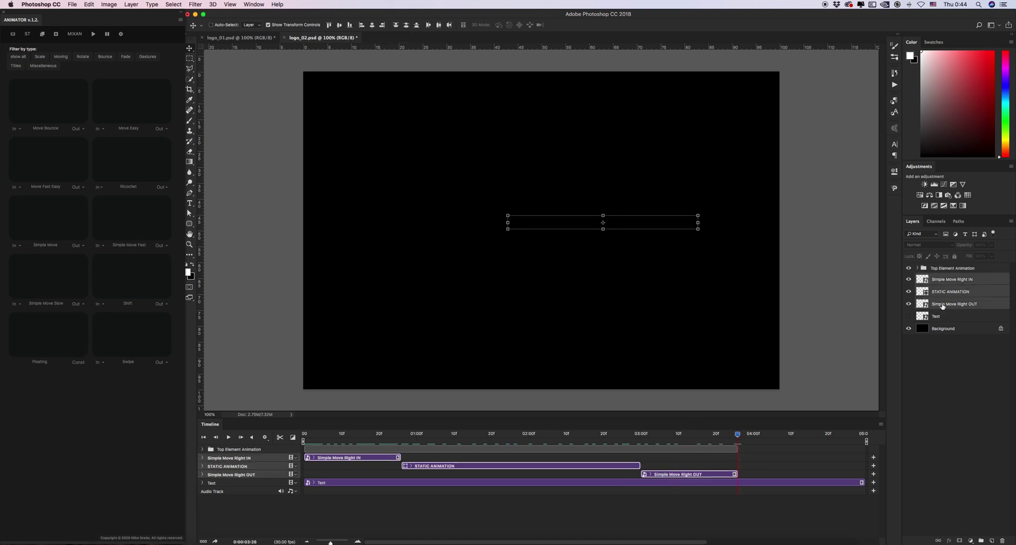
{"action": "key", "text": "super+g"}
{"action": "double_click", "coordinate": [938, 278]}
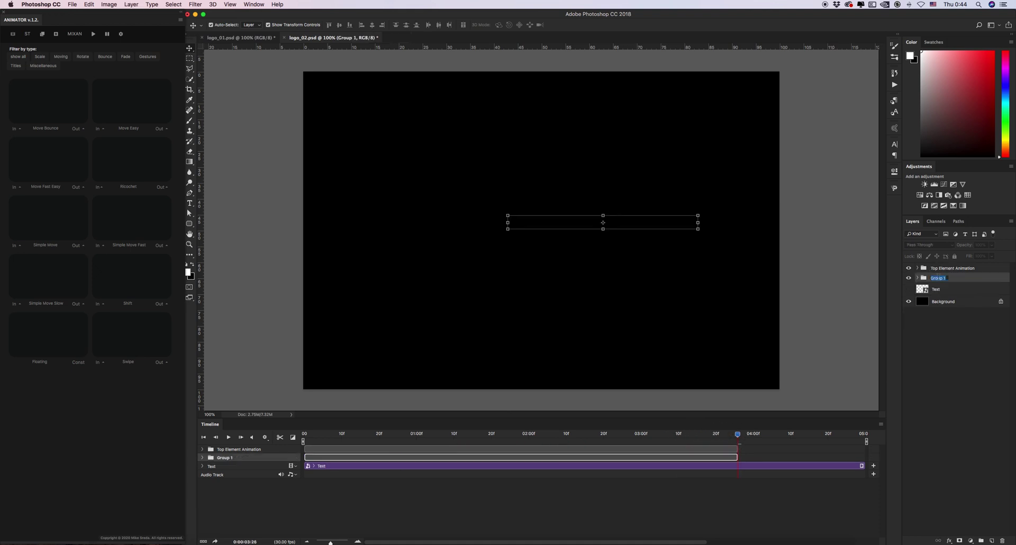
{"action": "type", "text": "Bo"}
{"action": "type", "text": "ttom Eleem"}
{"action": "type", "text": "ment"}
{"action": "key", "text": "Return"}
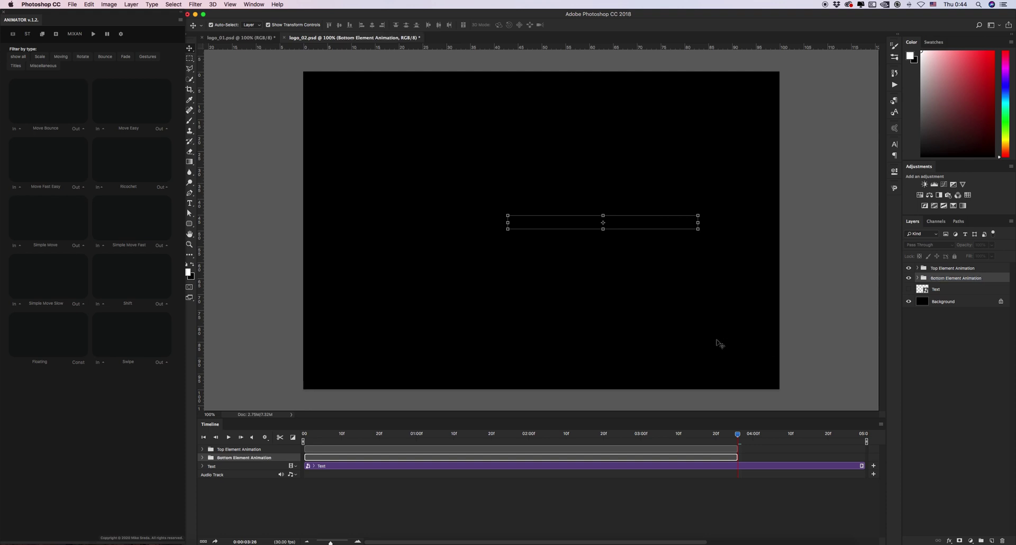
{"action": "left_click", "coordinate": [909, 290]}
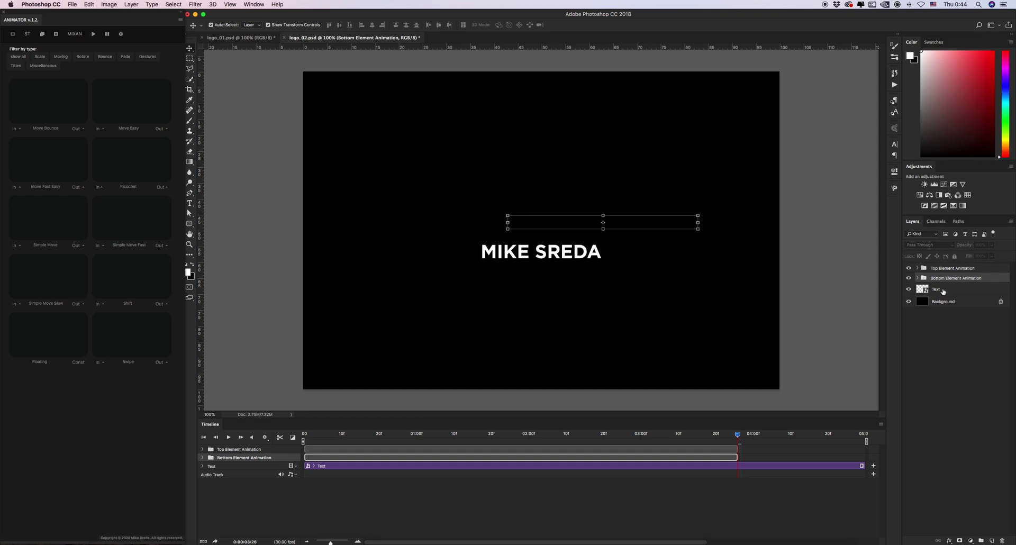